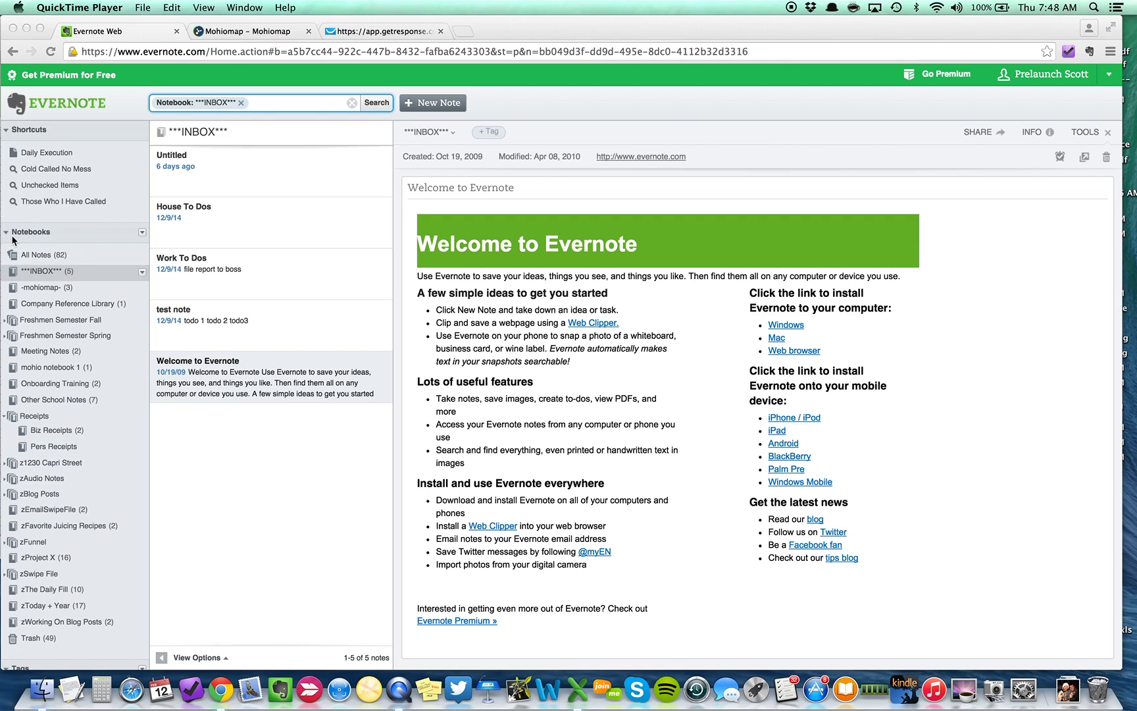
Create a new notebook named 'Journal'.
{"action": "left_click", "coordinate": [142, 232]}
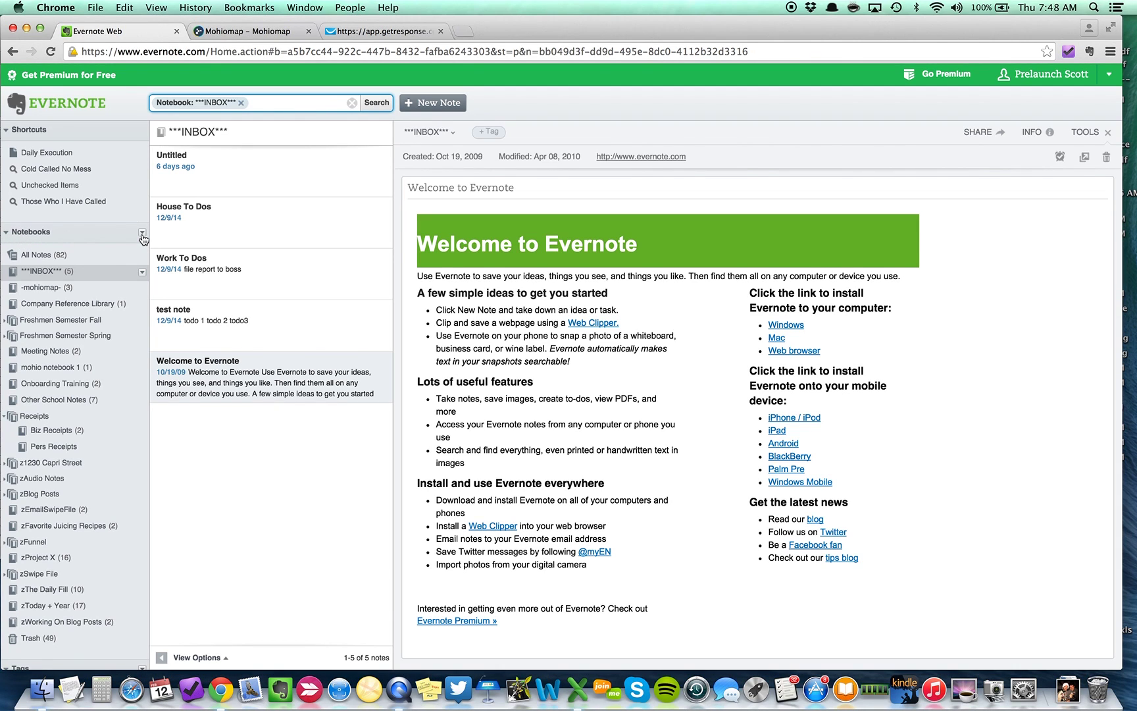
{"action": "left_click", "coordinate": [141, 232]}
{"action": "left_click", "coordinate": [165, 247]}
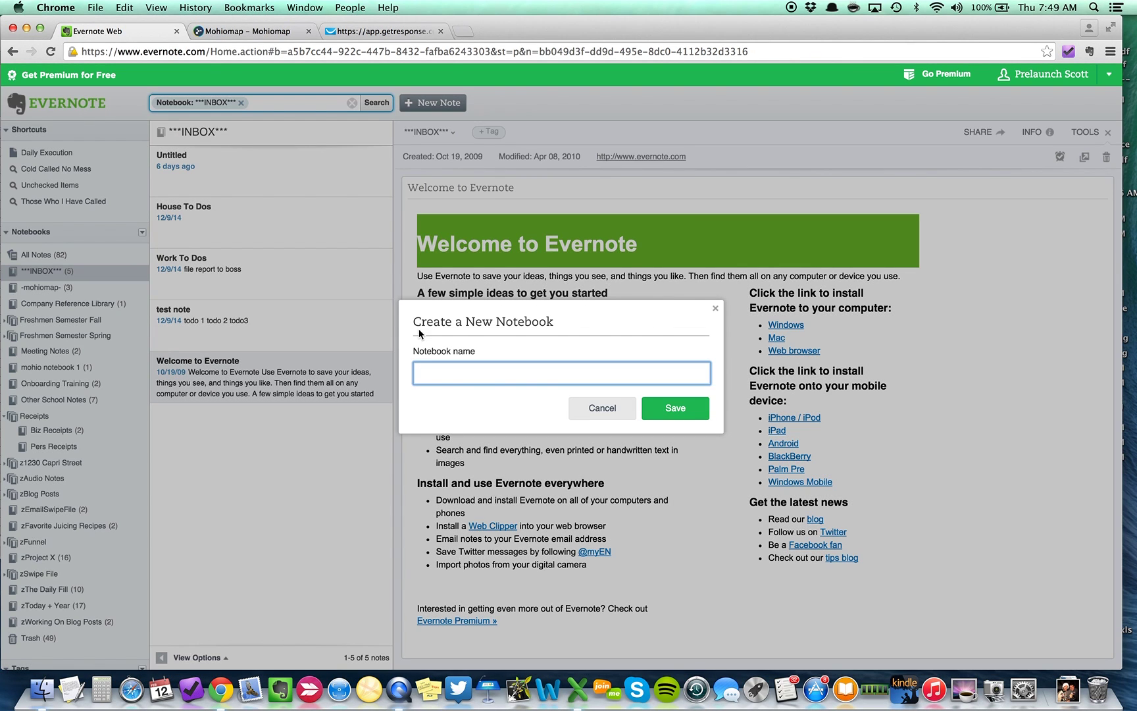
{"action": "type", "text": "Journal"}
{"action": "left_click", "coordinate": [678, 421]}
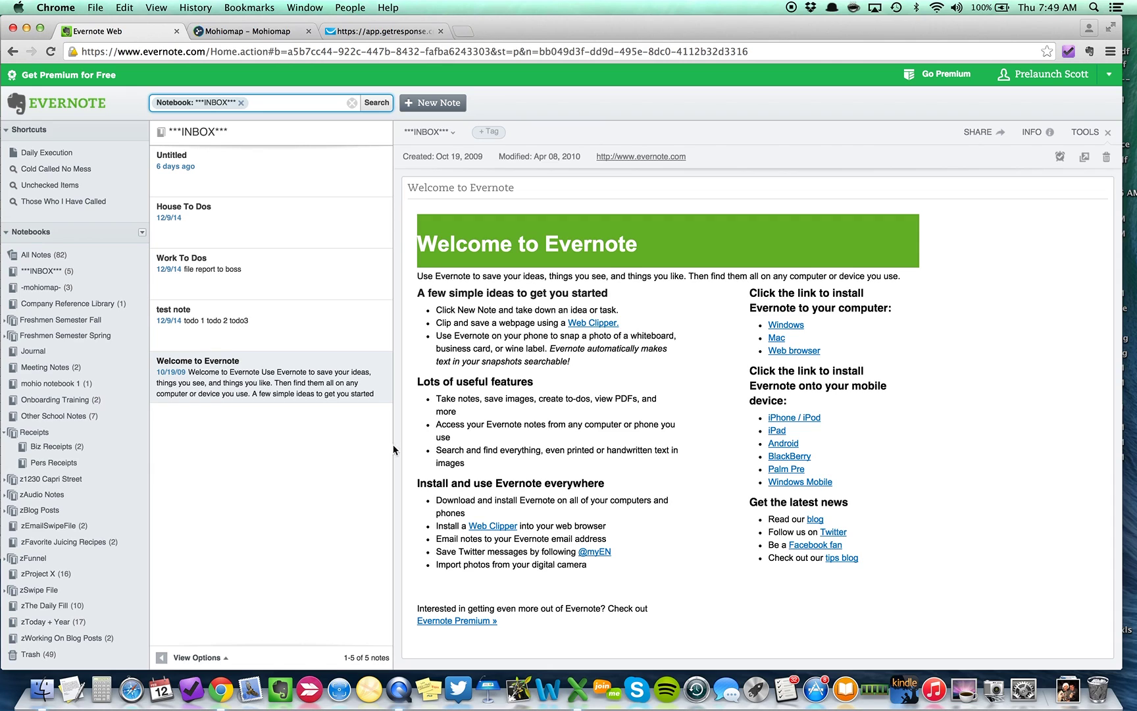
Open the Journal notebook from the sidebar.
{"action": "scroll", "coordinate": [45, 341], "scroll_direction": "down", "scroll_amount": 5}
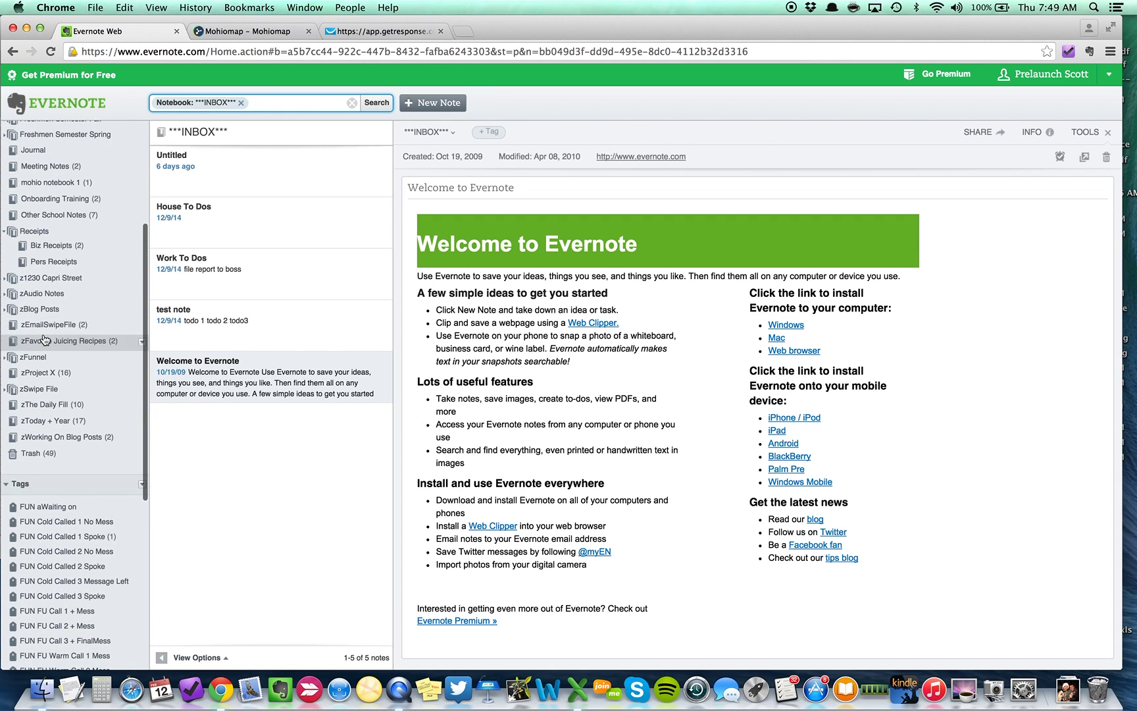
{"action": "scroll", "coordinate": [39, 395], "scroll_direction": "up", "scroll_amount": 5}
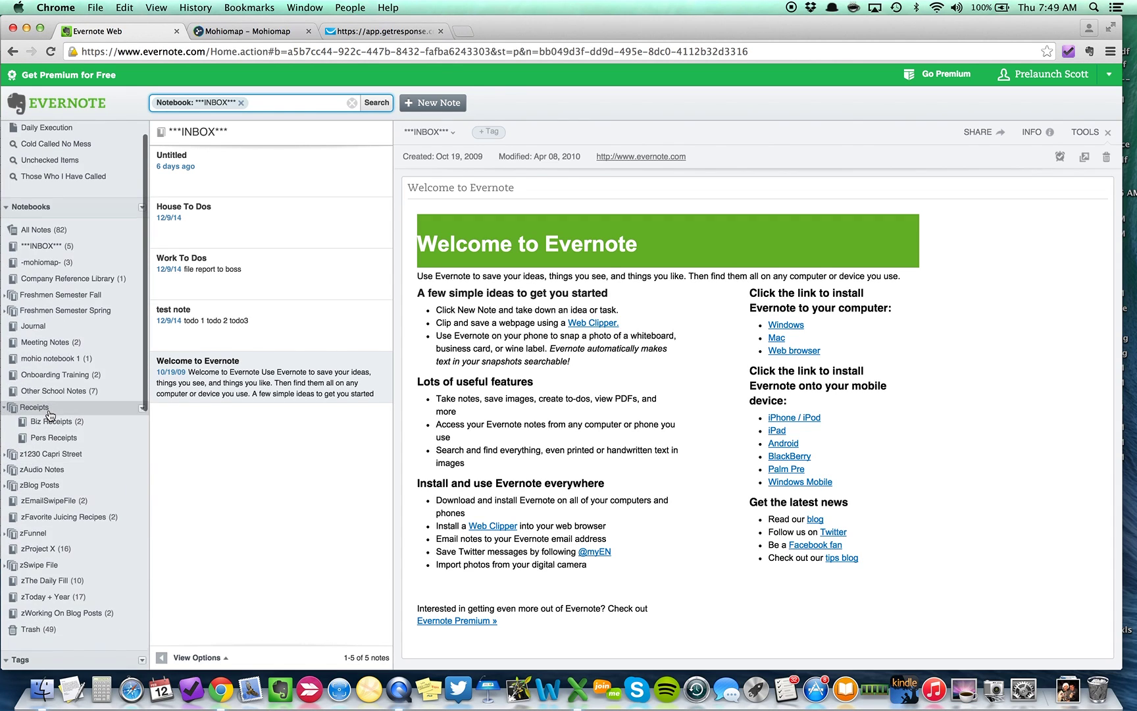
{"action": "left_click", "coordinate": [26, 340]}
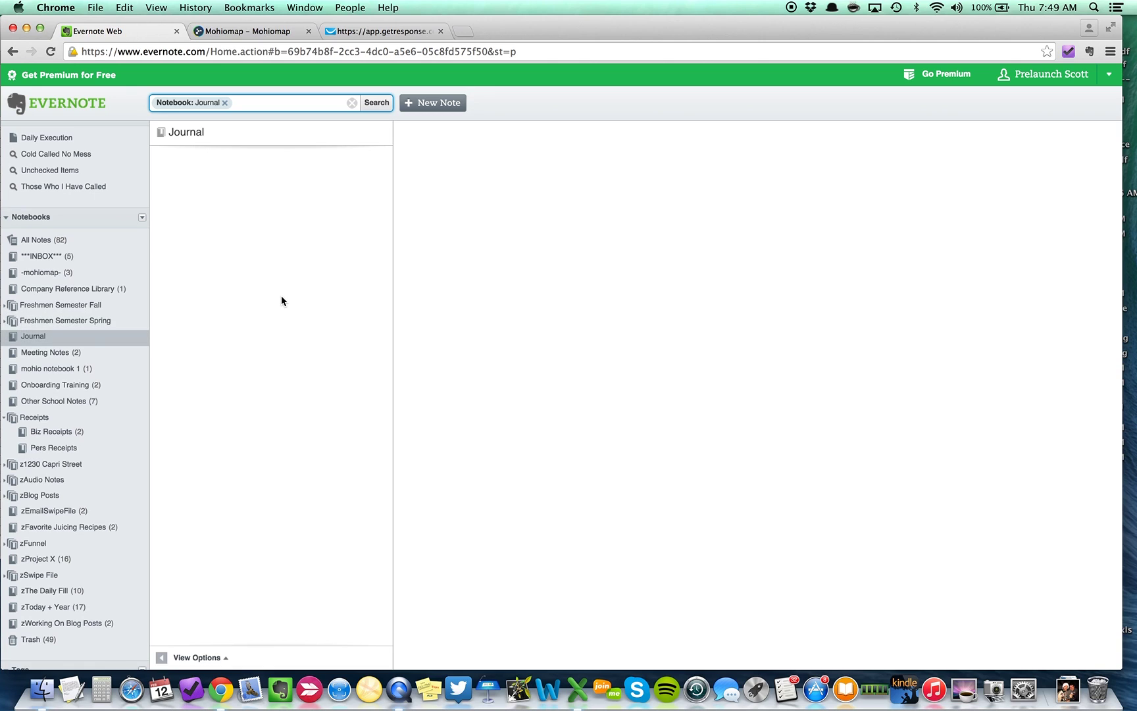
Start a new Journal note titled 'XX/XX/XX - Title of Journal Entry'.
{"action": "left_click", "coordinate": [448, 107]}
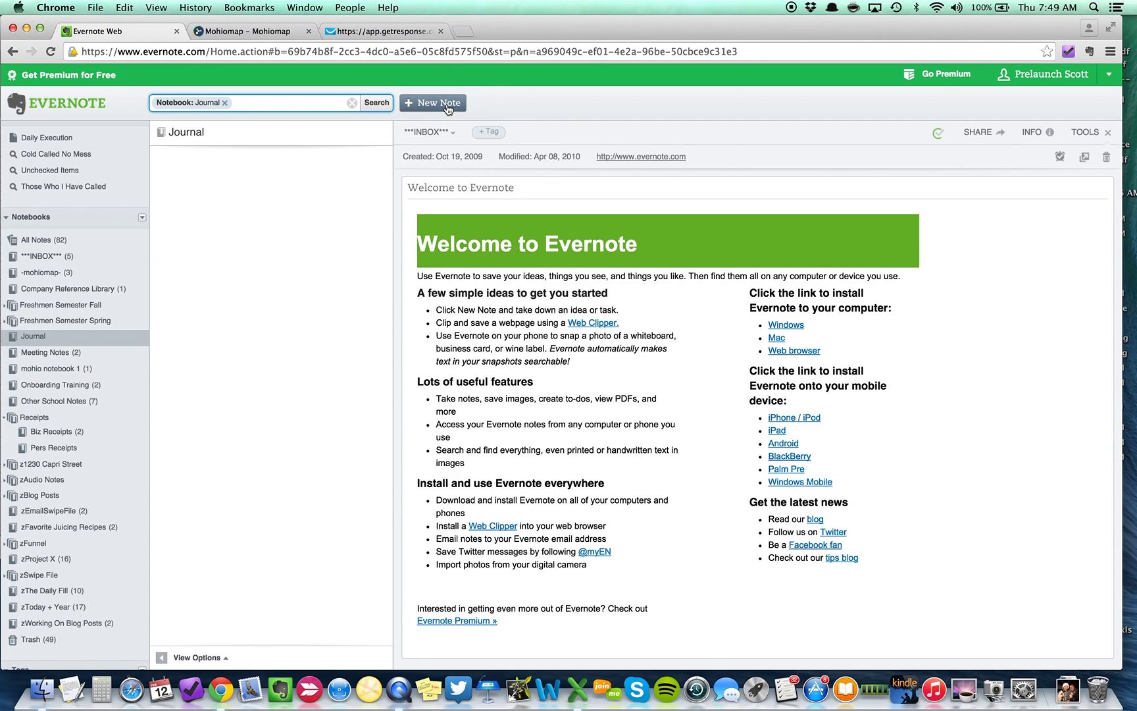
{"action": "left_click", "coordinate": [465, 188]}
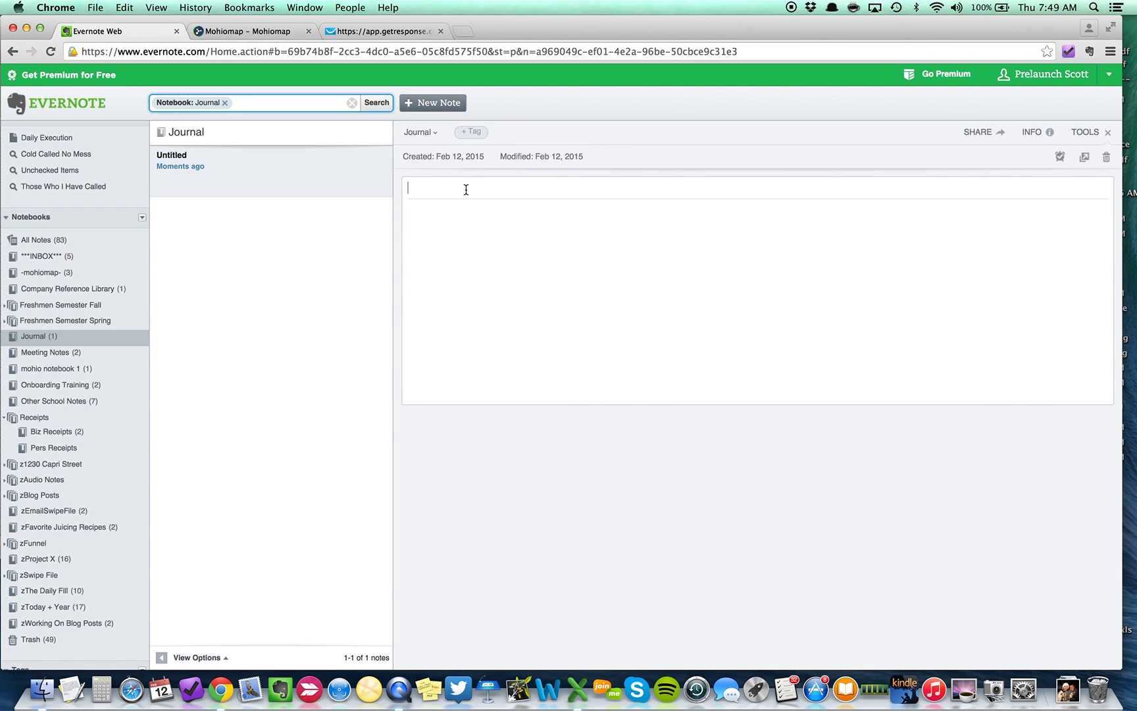
{"action": "type", "text": "X/XX/XX"}
{"action": "left_click", "coordinate": [410, 189]}
{"action": "type", "text": "X"}
{"action": "left_click", "coordinate": [485, 187]}
{"action": "type", "text": "- Title of Journal Entry"}
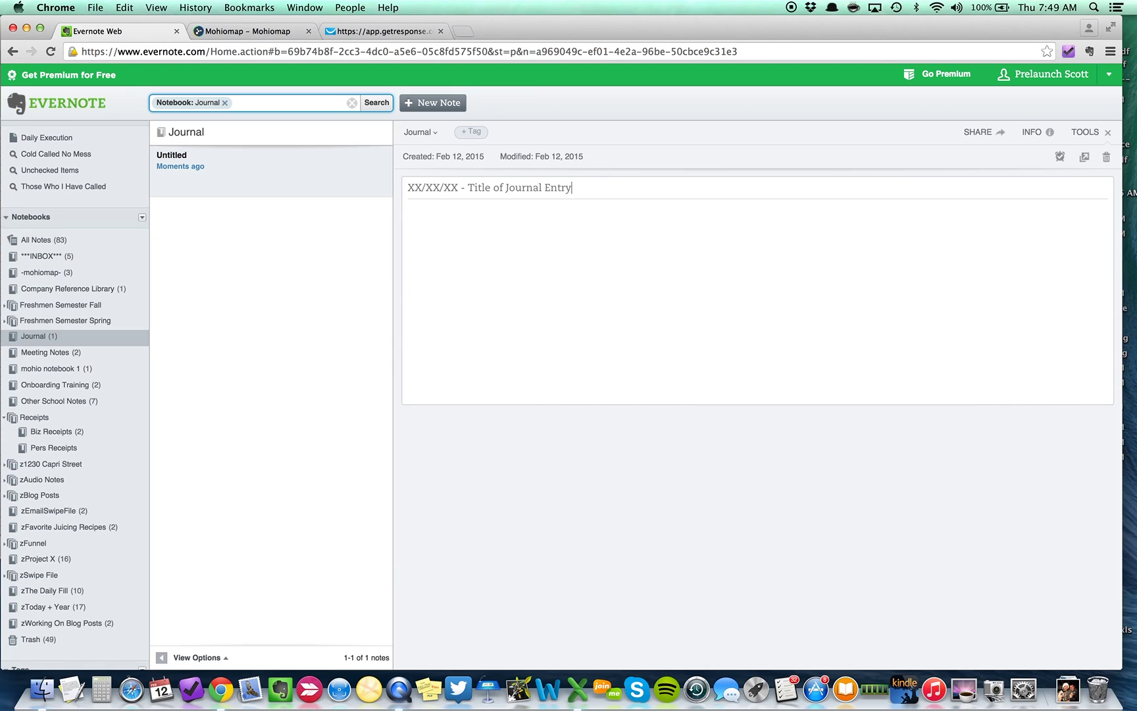
Write placeholder lines, 'this is a journal entry...' and 'Sign Off' in the body, then close the note.
{"action": "left_click", "coordinate": [602, 320]}
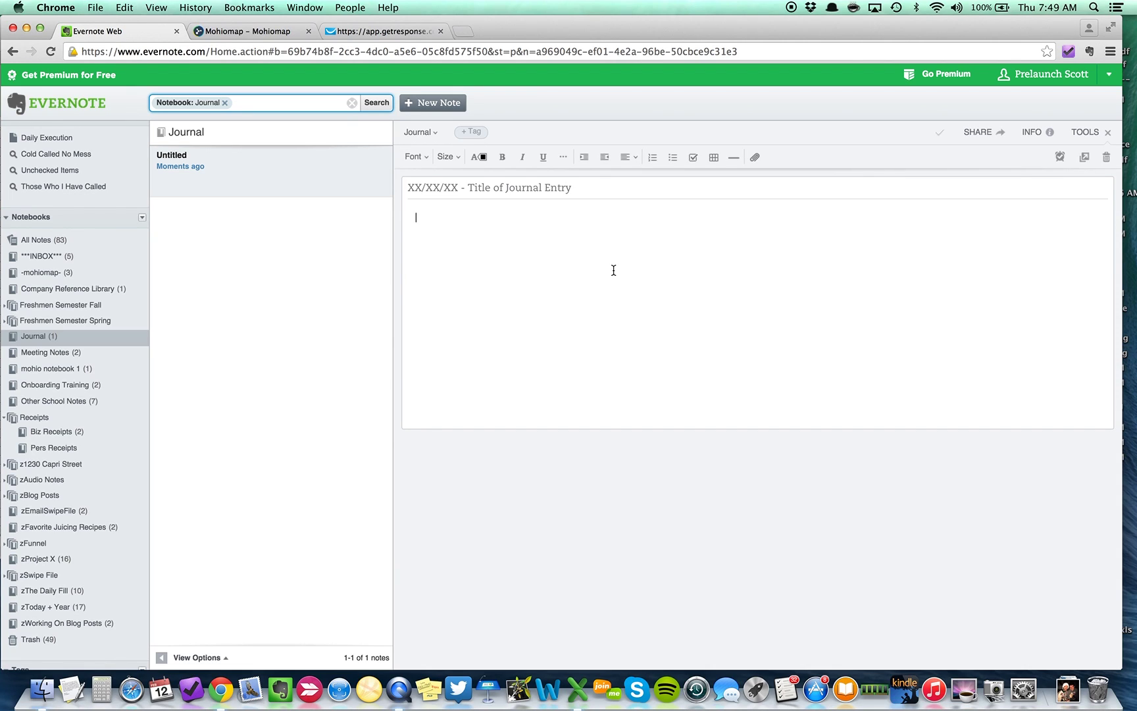
{"action": "type", "text": "jlkj;ljk"}
{"action": "key", "text": "Return"}
{"action": "key", "text": "Return"}
{"action": "type", "text": ";lkj;lkj"}
{"action": "key", "text": "Return"}
{"action": "key", "text": "Return"}
{"action": "type", "text": "l;kj;lasdkjflk;jakls;jdf"}
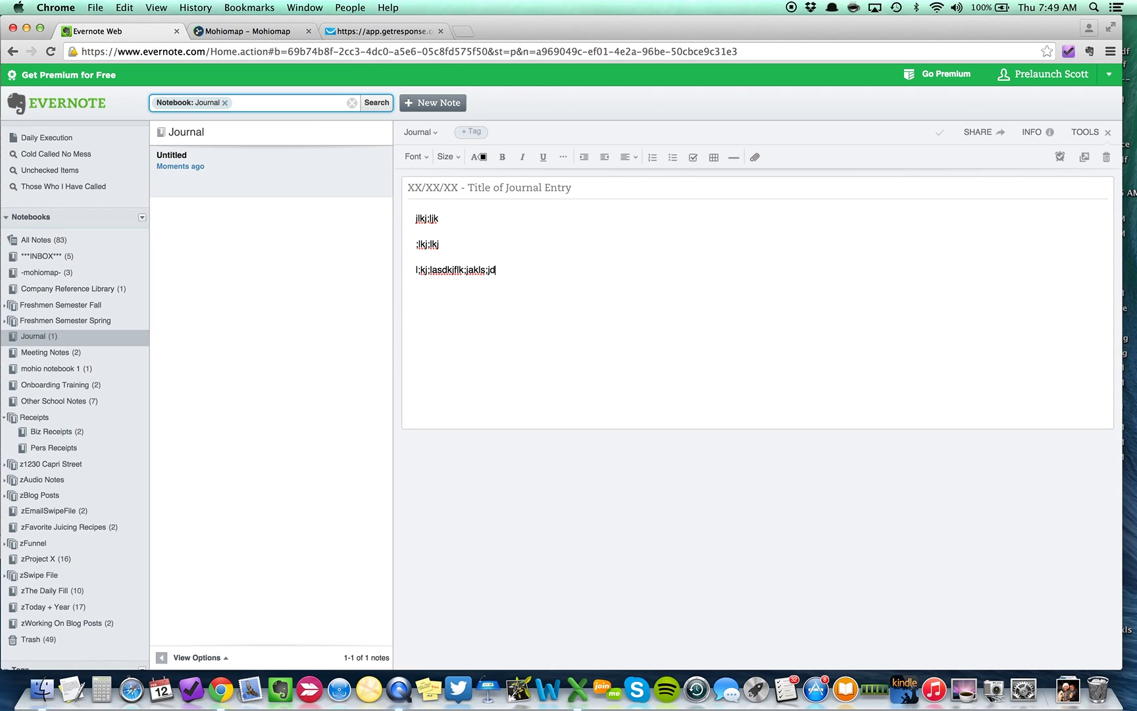
{"action": "key", "text": "Return"}
{"action": "key", "text": "Return"}
{"action": "key", "text": "Return"}
{"action": "type", "text": "this is a journal entry..."}
{"action": "key", "text": "Return"}
{"action": "key", "text": "Return"}
{"action": "type", "text": "Sign Off"}
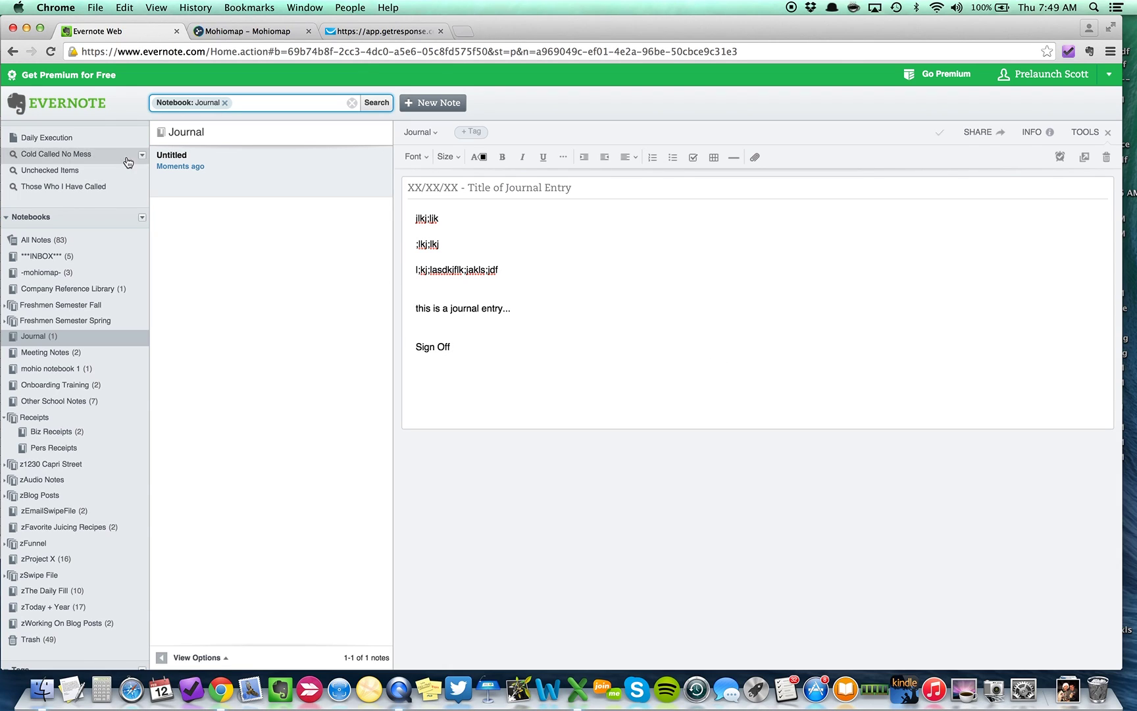
{"action": "left_click", "coordinate": [47, 342]}
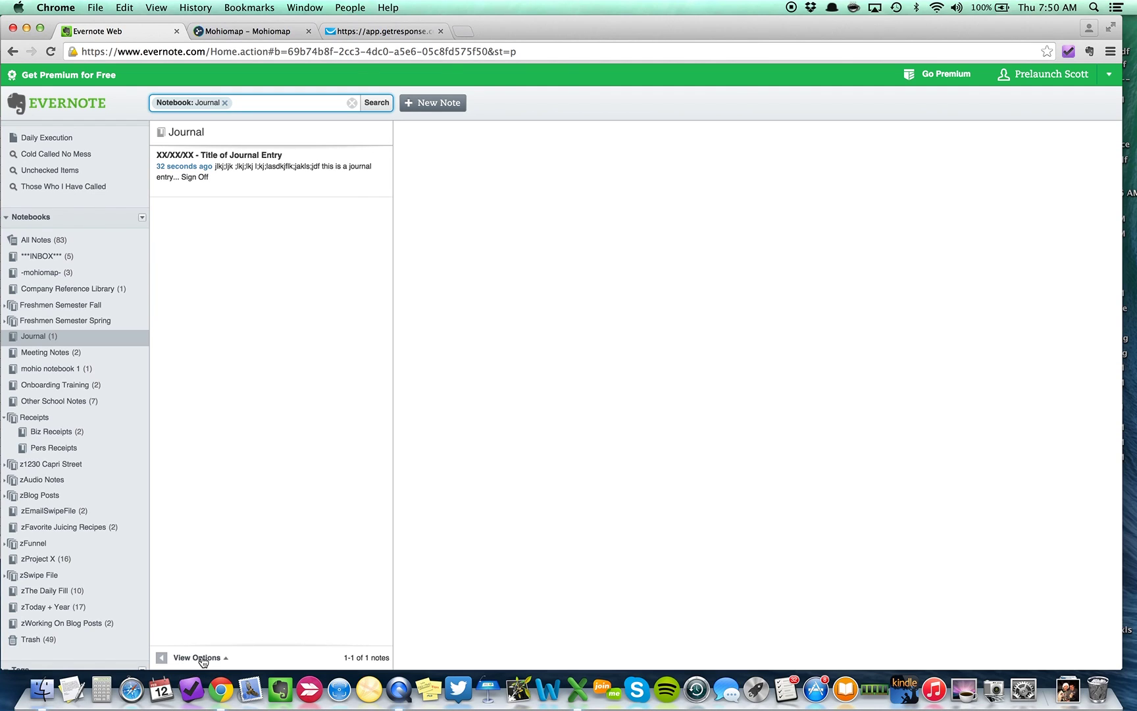
{"action": "left_click", "coordinate": [201, 657]}
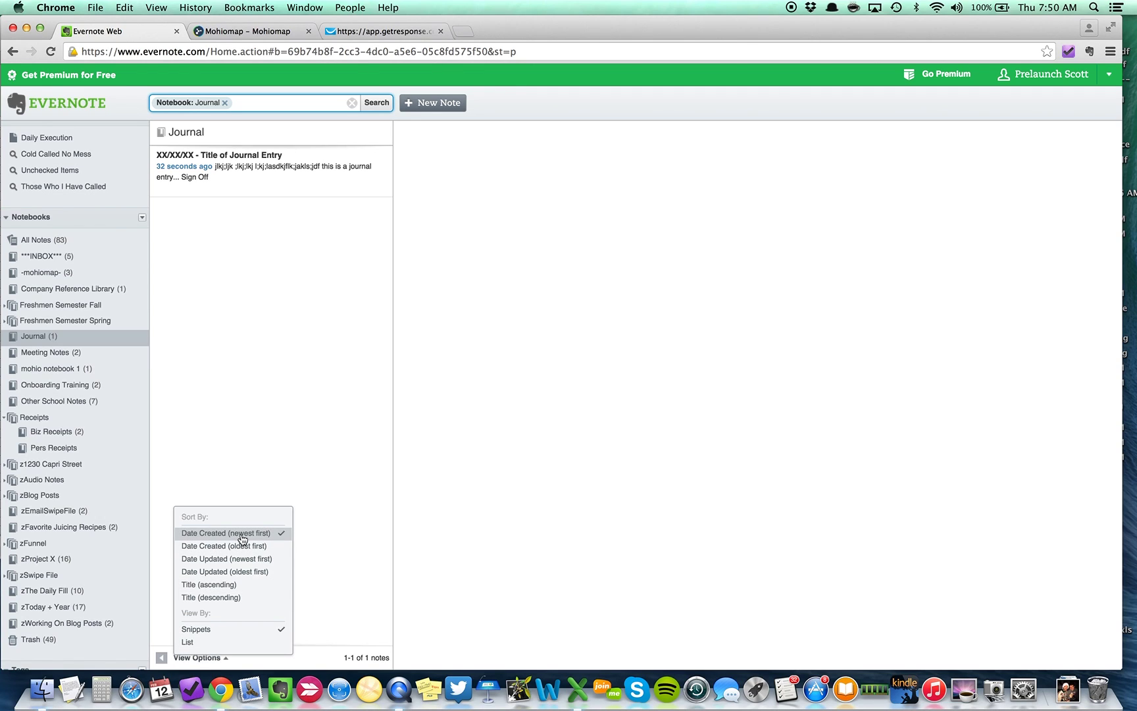
{"action": "left_click", "coordinate": [266, 428]}
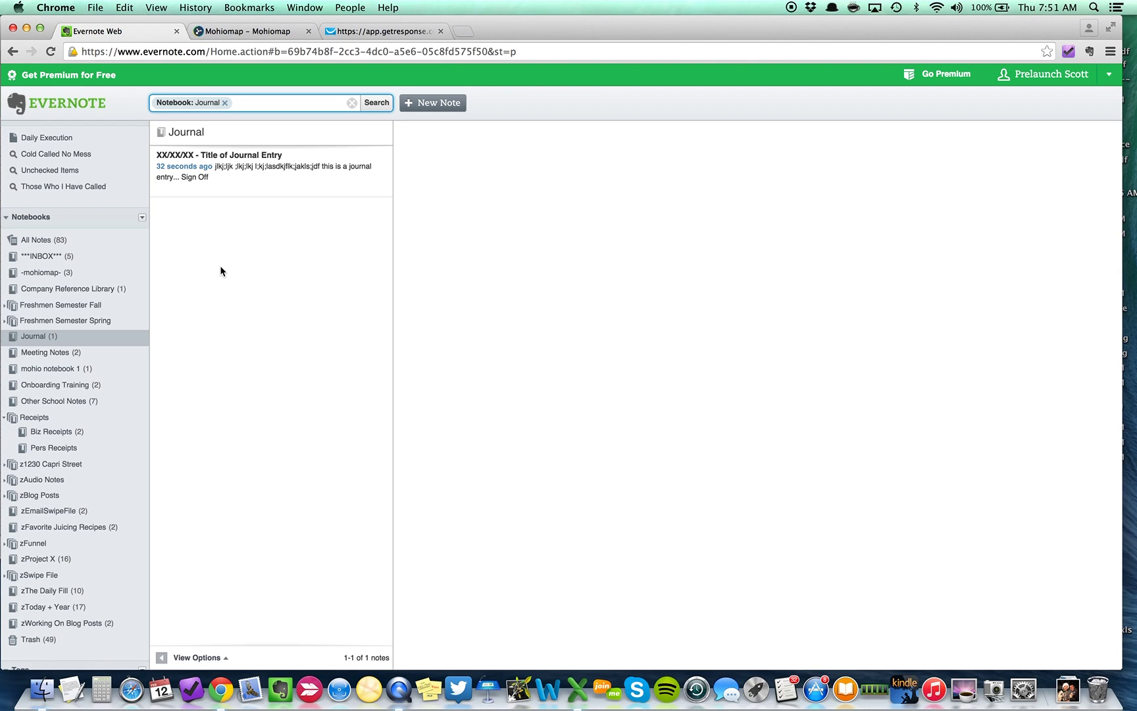
Switch to the Mohiomap map, briefly loading moh.io in a new tab and closing it.
{"action": "left_click", "coordinate": [245, 35]}
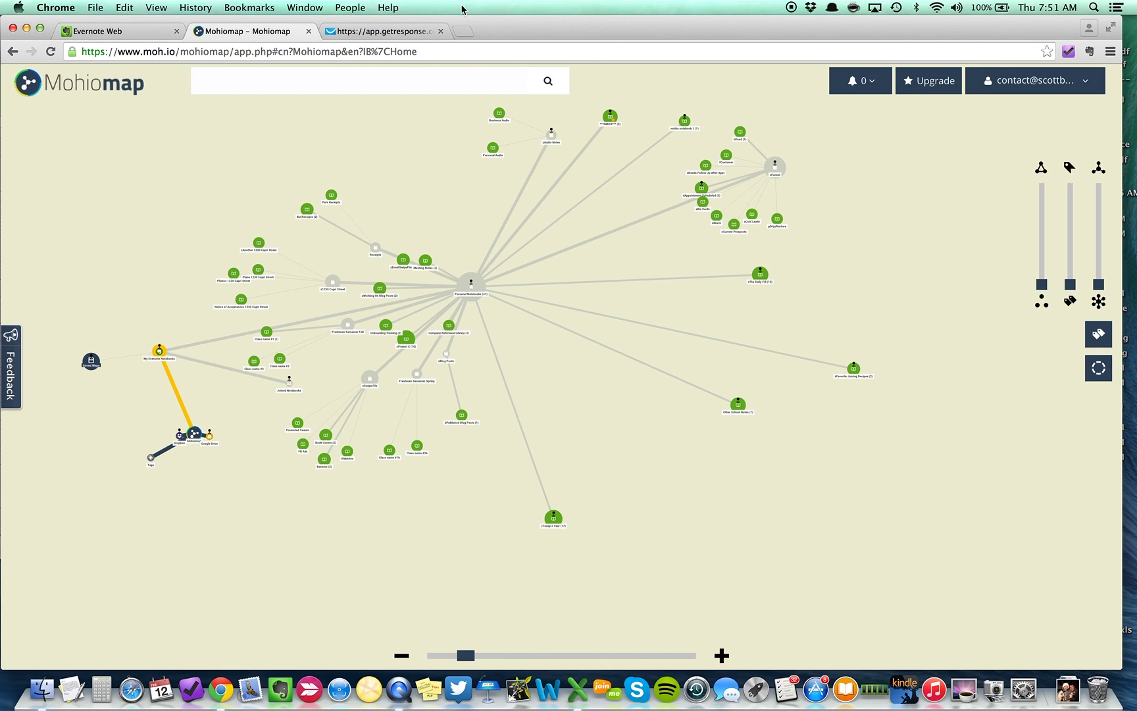
{"action": "left_click", "coordinate": [463, 31]}
{"action": "type", "text": "moh.io/mohiomap/welcome.php"}
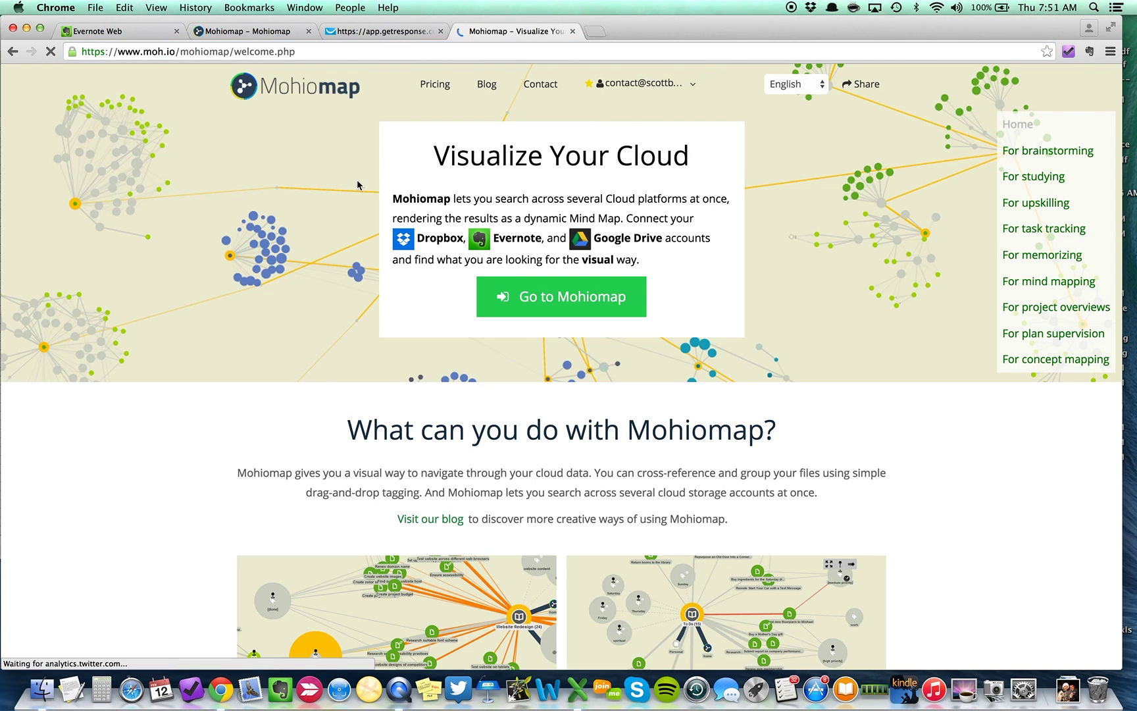
{"action": "left_click", "coordinate": [573, 30]}
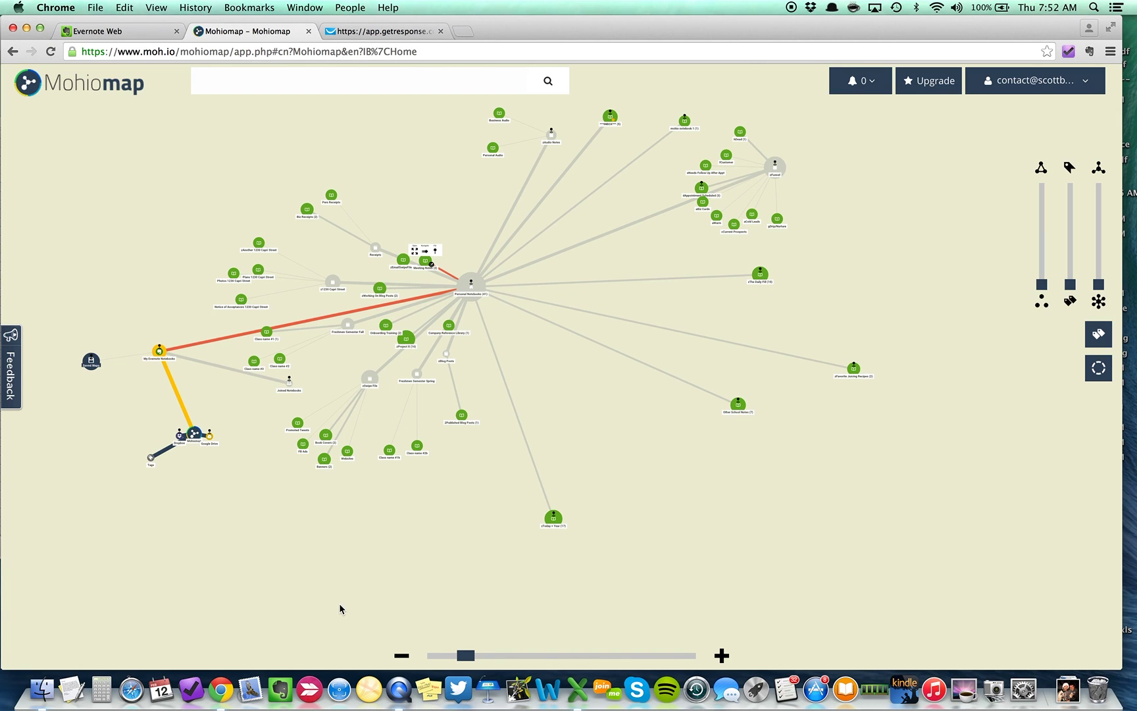
Drag the Personal Notebooks hub down and right so its notebooks fan around it.
{"action": "scroll", "coordinate": [465, 477], "scroll_direction": "up", "scroll_amount": 6}
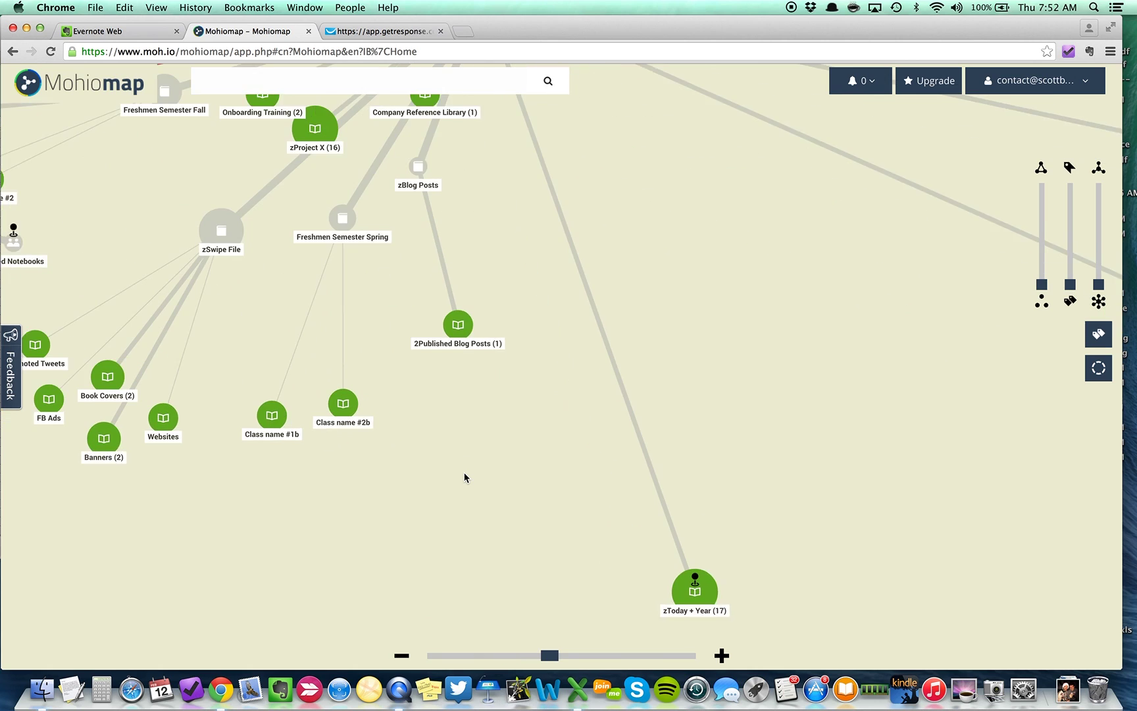
{"action": "scroll", "coordinate": [465, 477], "scroll_direction": "down", "scroll_amount": 4}
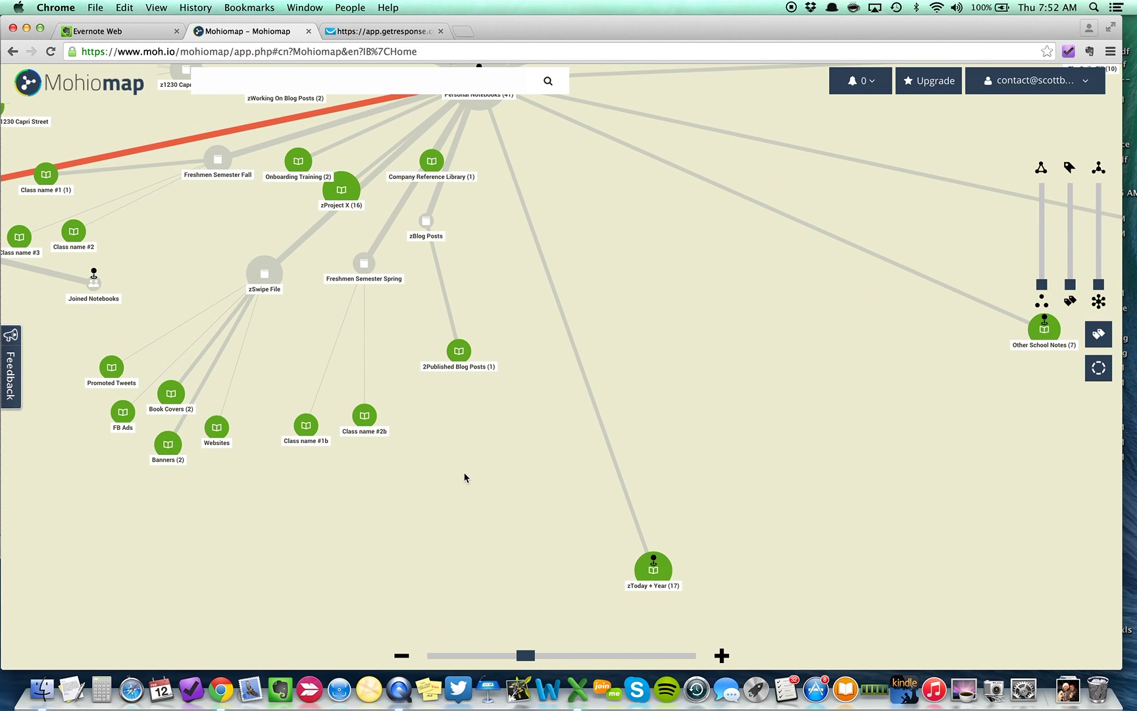
{"action": "scroll", "coordinate": [465, 477], "scroll_direction": "down", "scroll_amount": 2}
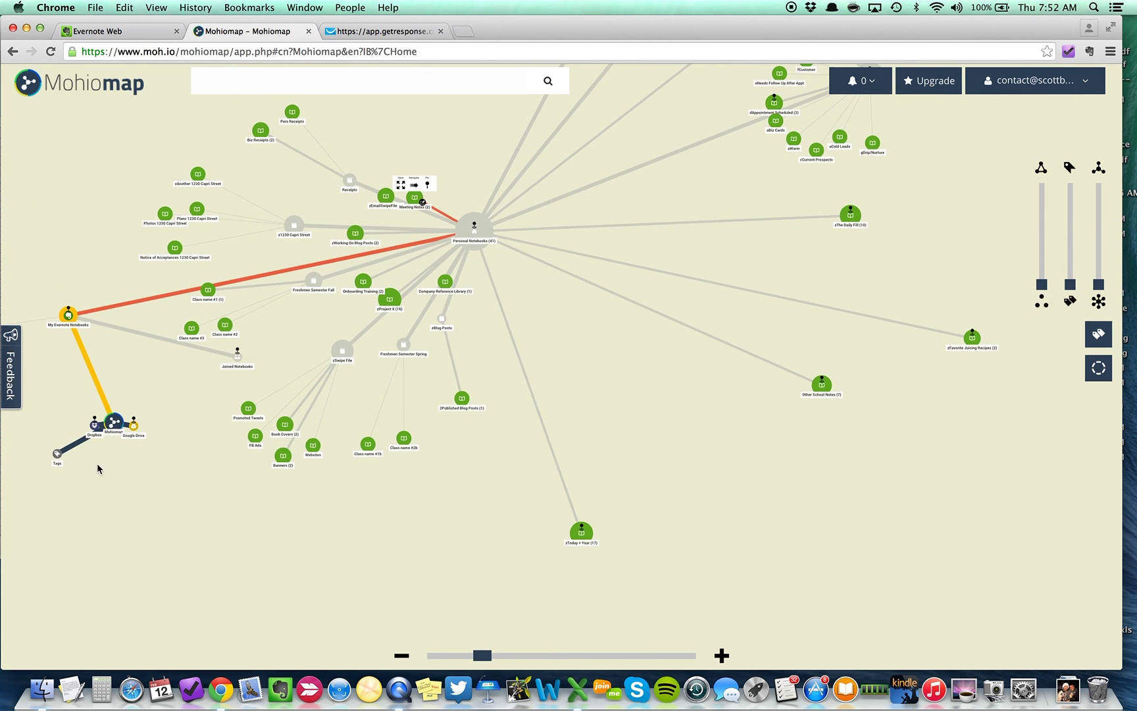
{"action": "scroll", "coordinate": [110, 533], "scroll_direction": "up", "scroll_amount": 3}
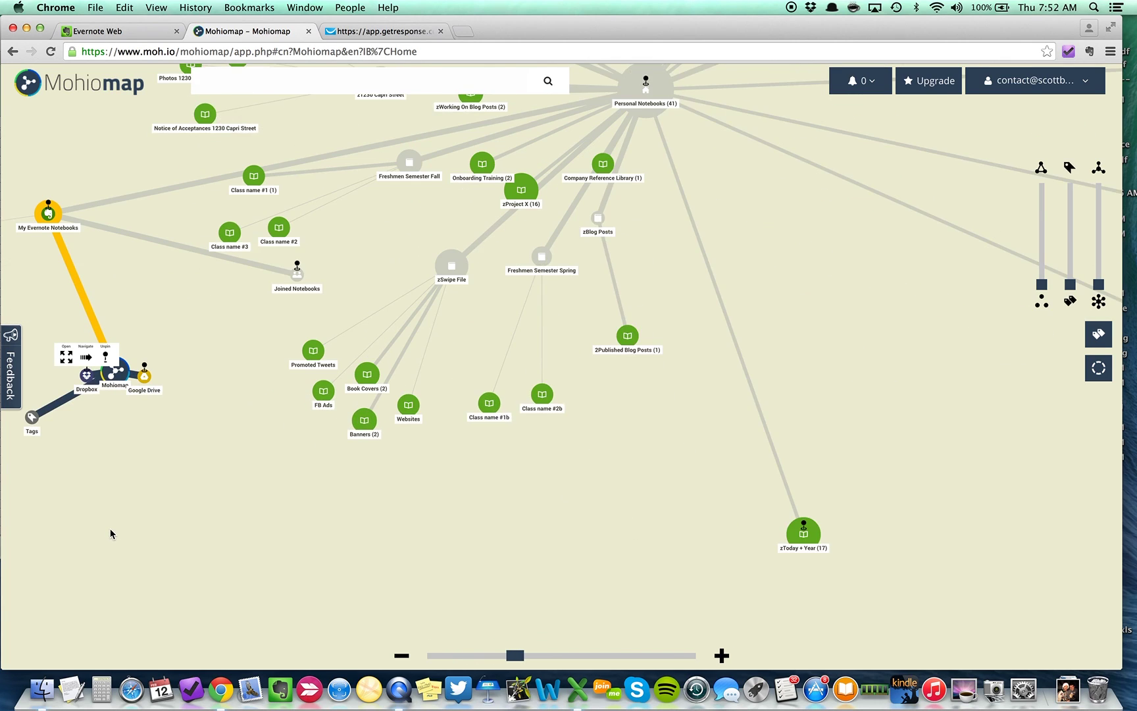
{"action": "scroll", "coordinate": [110, 533], "scroll_direction": "up", "scroll_amount": 2}
{"action": "mouse_move", "coordinate": [155, 352]}
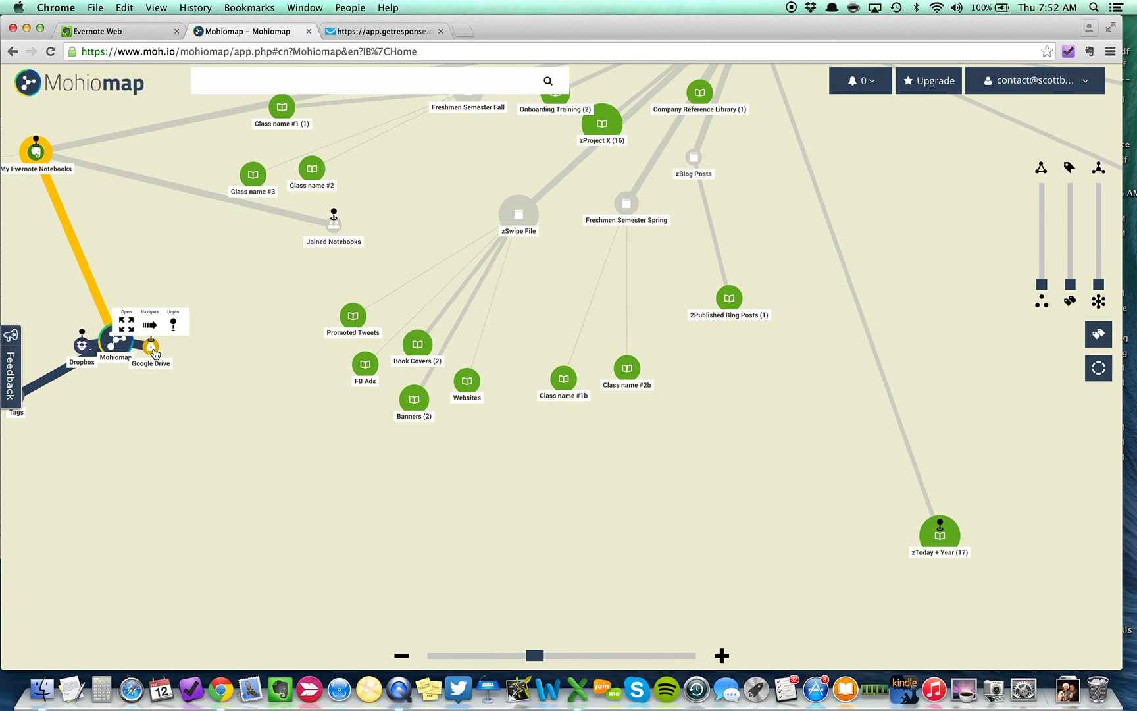
{"action": "mouse_move", "coordinate": [83, 352]}
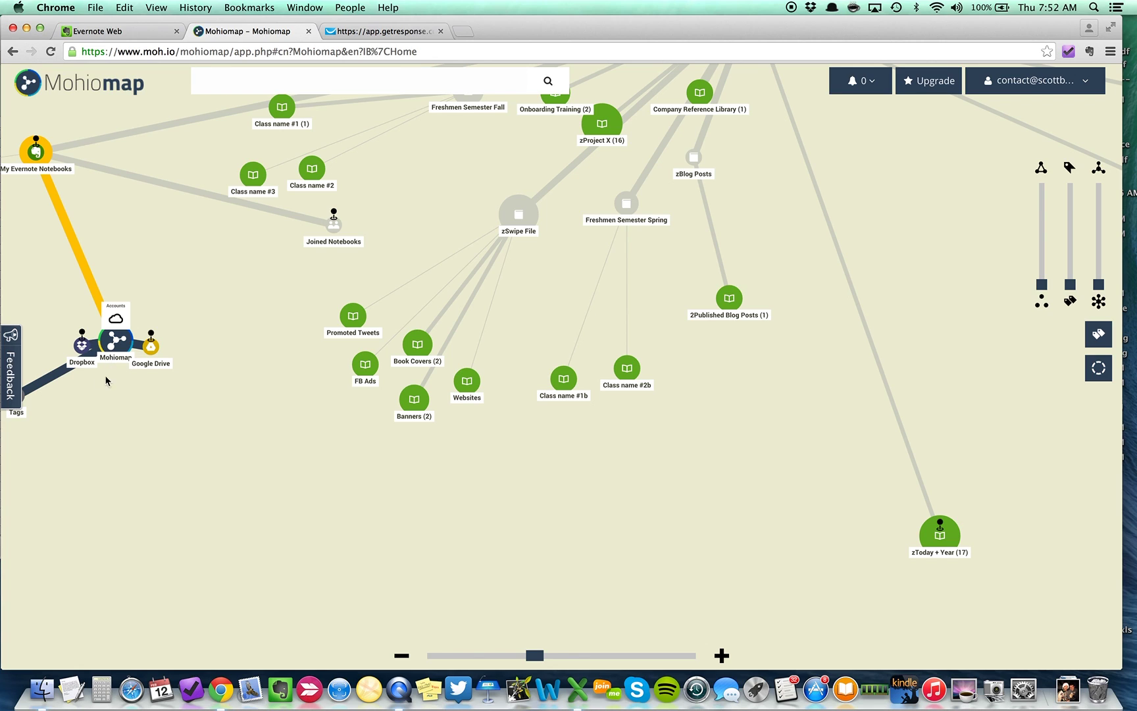
{"action": "scroll", "coordinate": [110, 463], "scroll_direction": "down", "scroll_amount": 4}
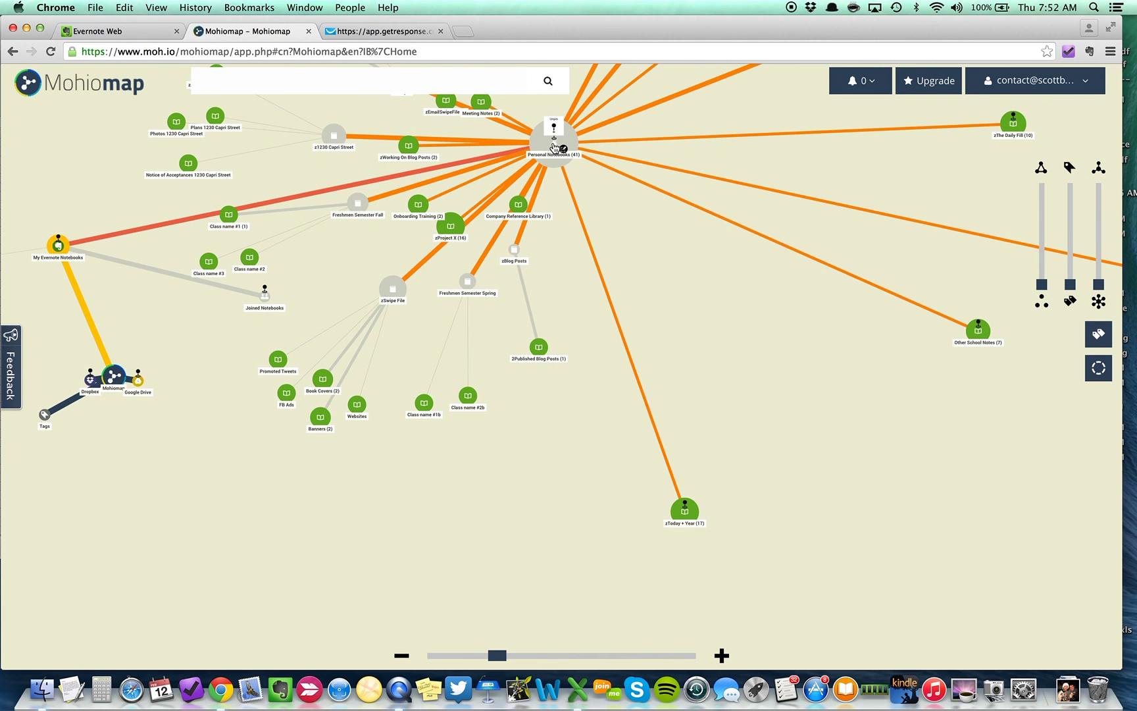
{"action": "left_click_drag", "start_coordinate": [553, 139], "coordinate": [619, 259]}
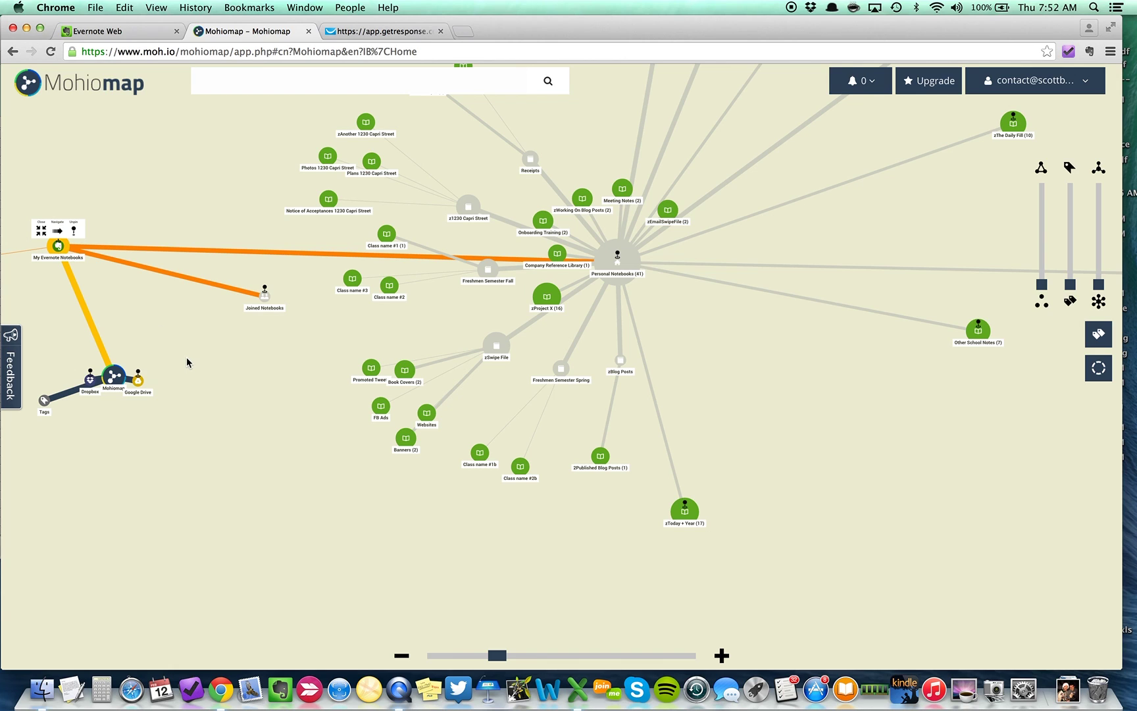
Pan and zoom the map to centre the Personal Notebooks hub in close view.
{"action": "left_click_drag", "start_coordinate": [188, 362], "coordinate": [490, 386]}
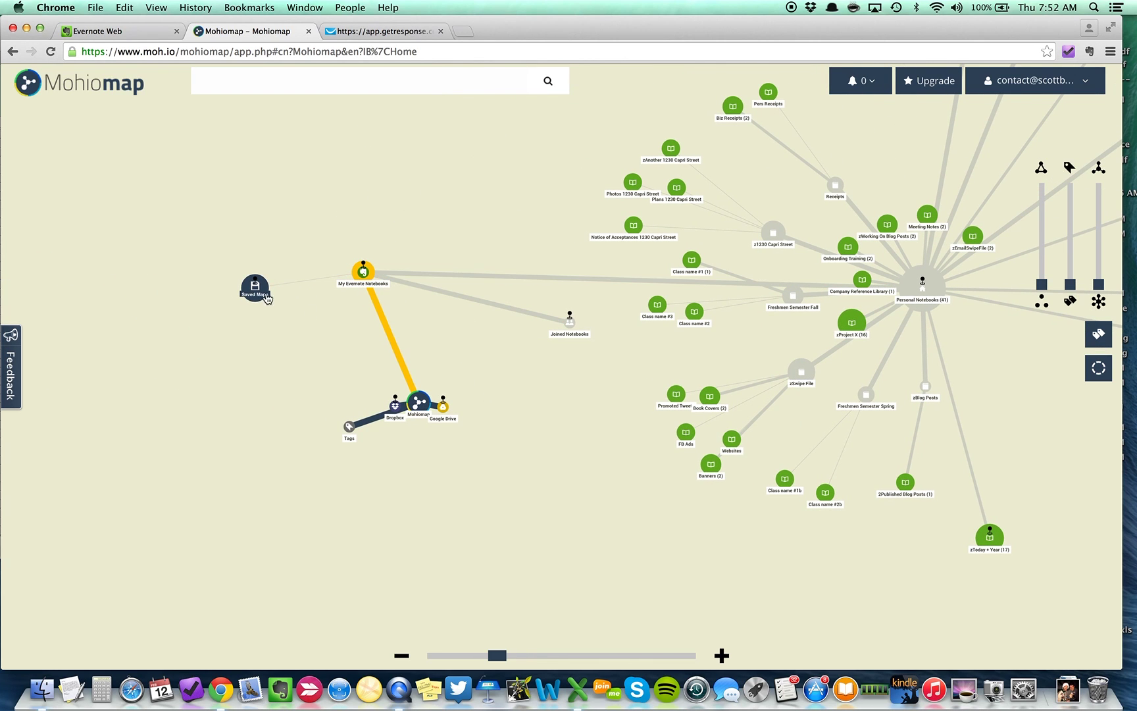
{"action": "mouse_move", "coordinate": [245, 289]}
{"action": "mouse_move", "coordinate": [570, 328]}
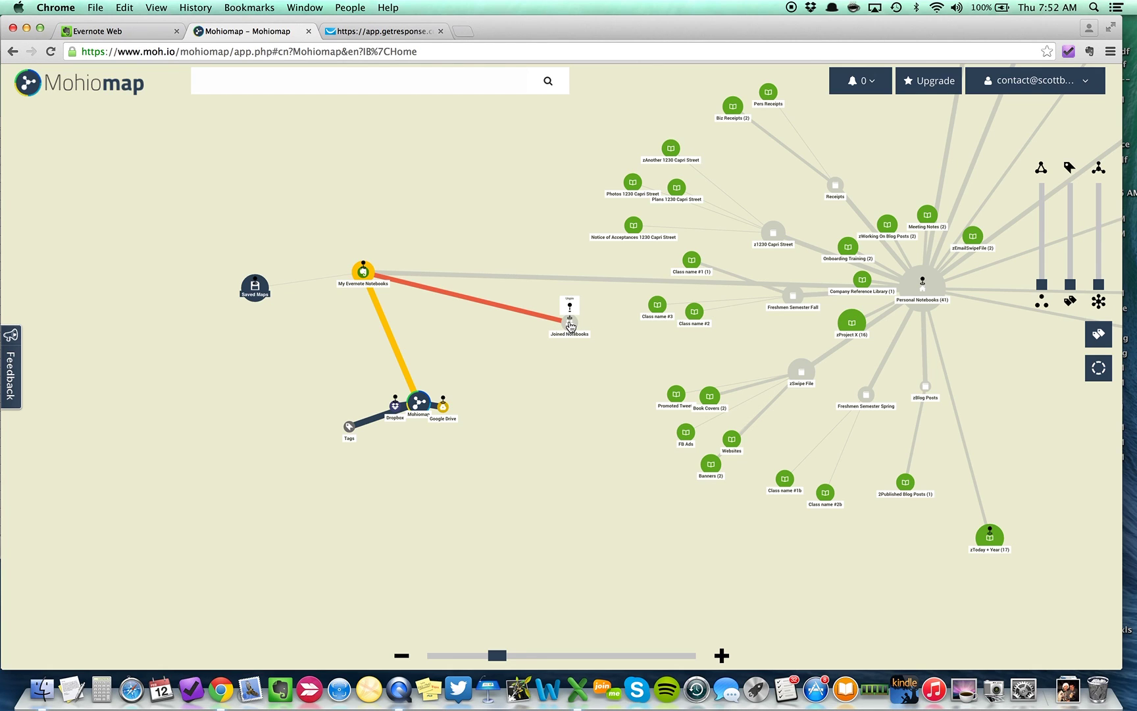
{"action": "mouse_move", "coordinate": [886, 299]}
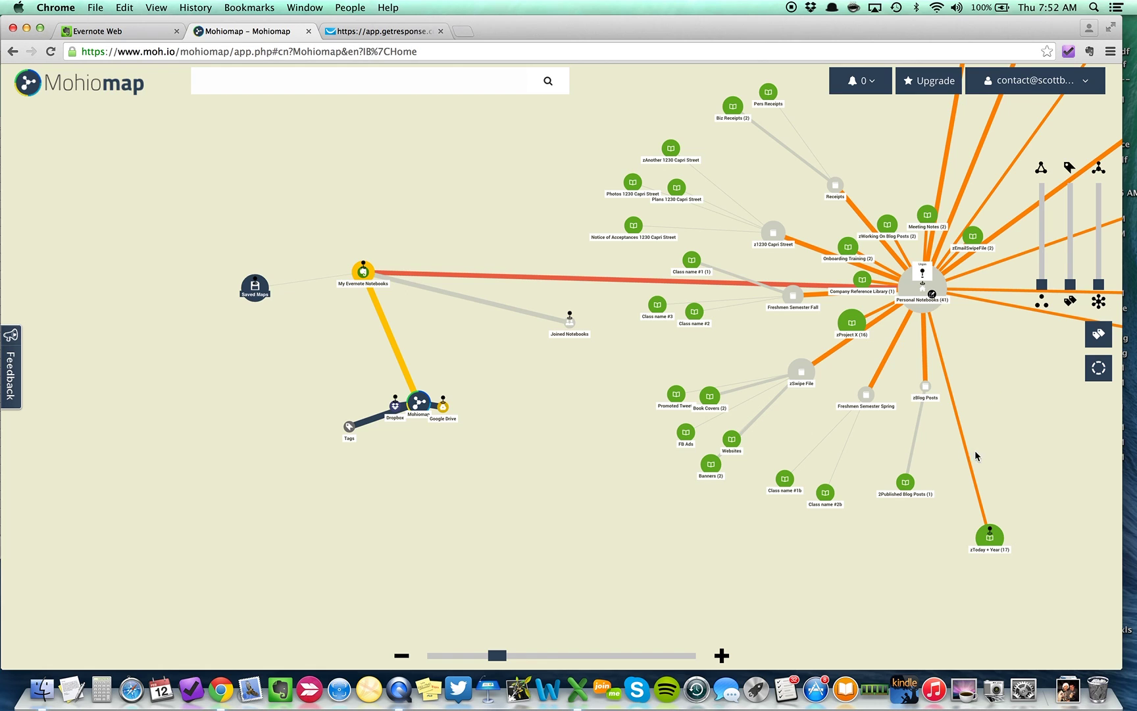
{"action": "left_click_drag", "start_coordinate": [1032, 439], "coordinate": [678, 401]}
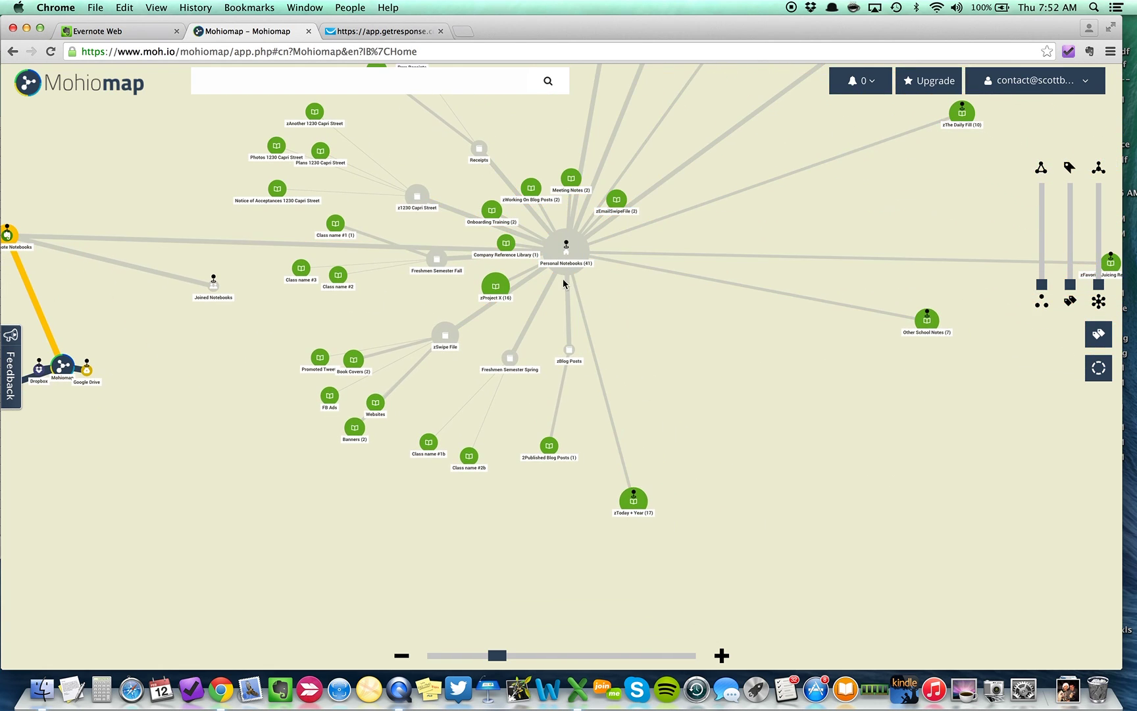
{"action": "scroll", "coordinate": [589, 373], "scroll_direction": "up", "scroll_amount": 5}
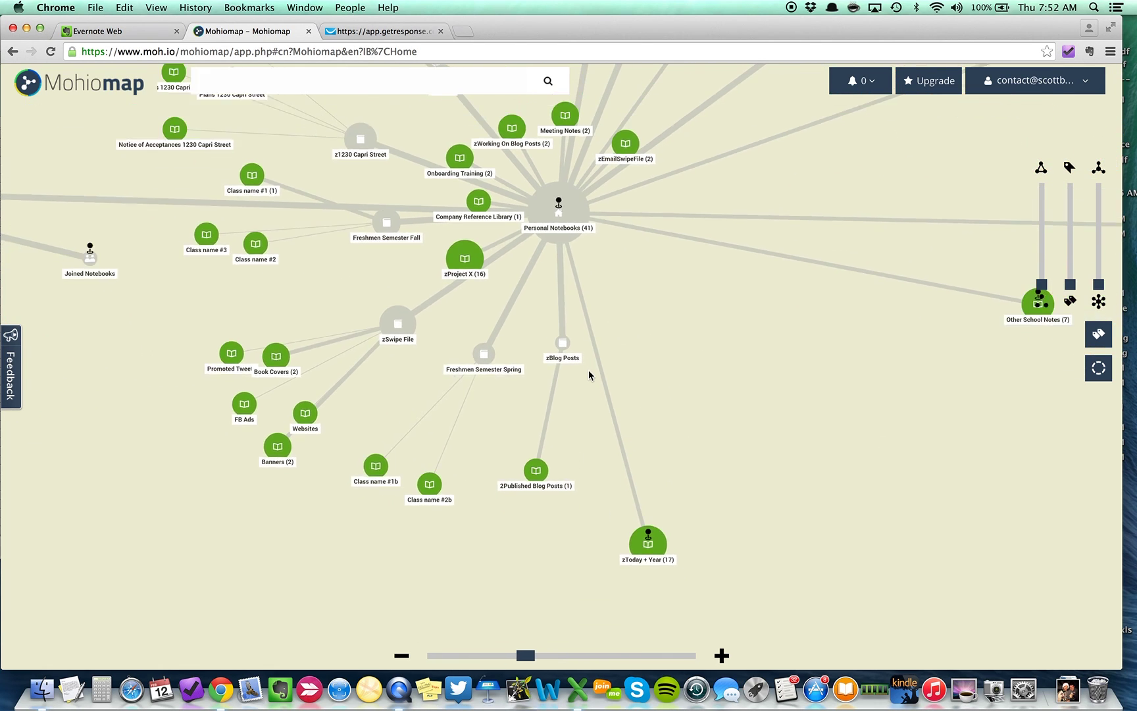
{"action": "scroll", "coordinate": [589, 370], "scroll_direction": "down", "scroll_amount": 2}
{"action": "scroll", "coordinate": [588, 370], "scroll_direction": "up", "scroll_amount": 4}
{"action": "mouse_move", "coordinate": [560, 170]}
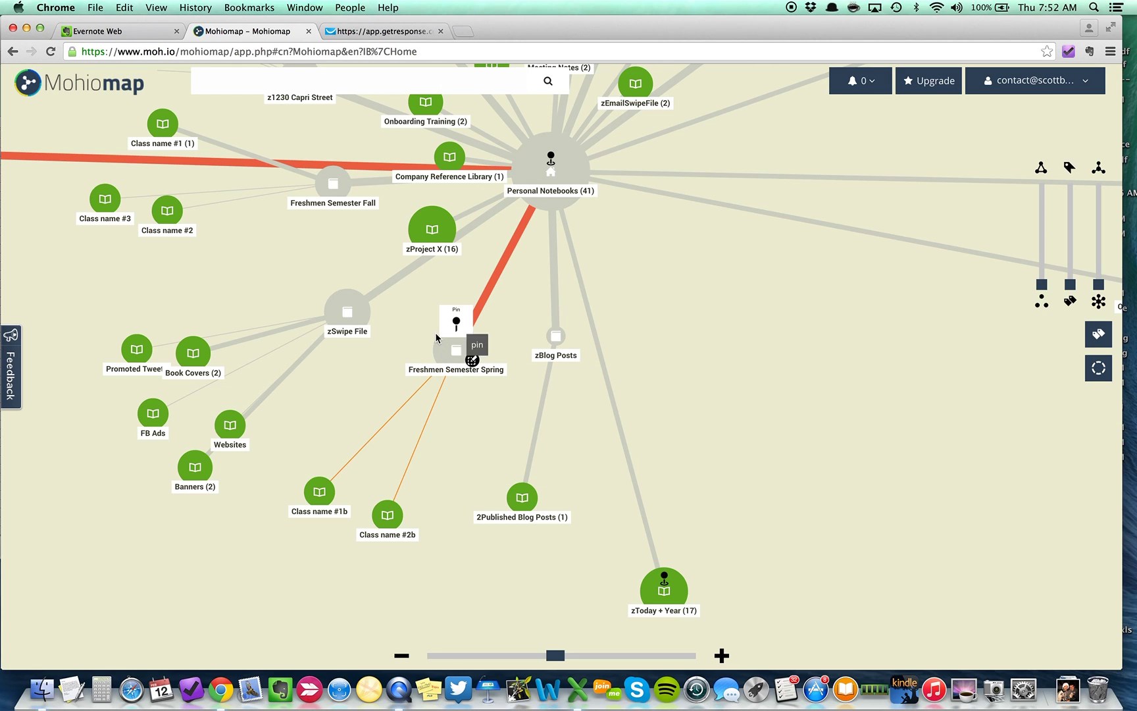
{"action": "mouse_move", "coordinate": [323, 499]}
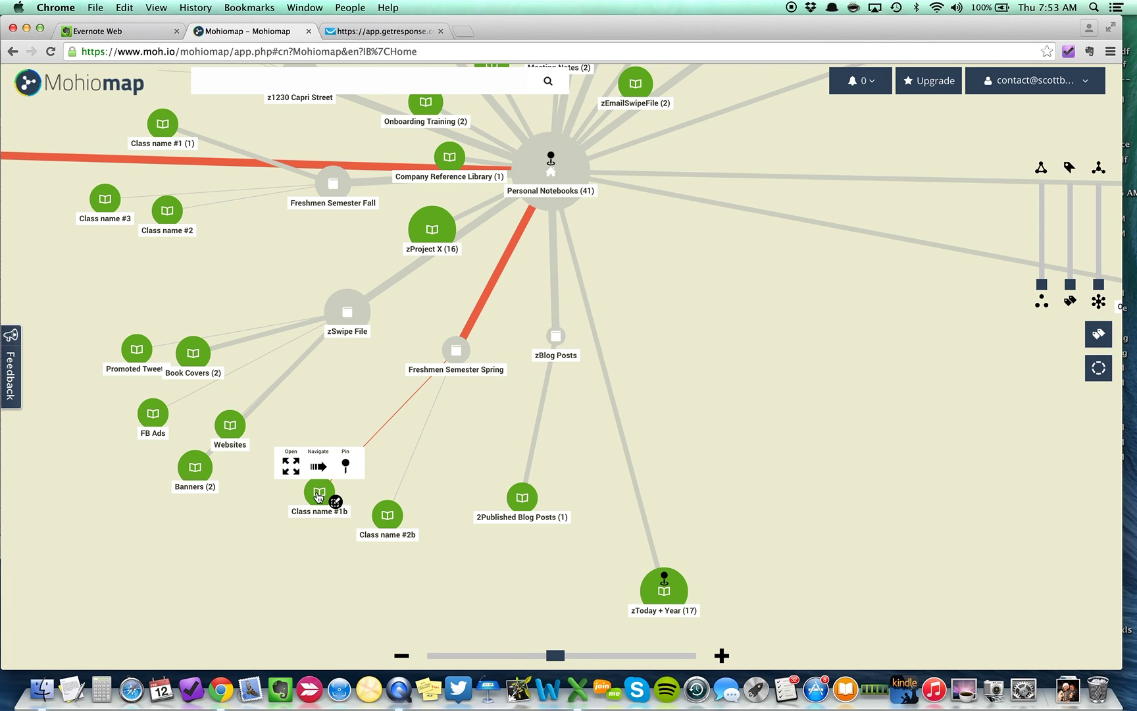
Expand Freshmen Semester Fall in Evernote Web, then return to the Mohiomap map.
{"action": "left_click", "coordinate": [143, 38]}
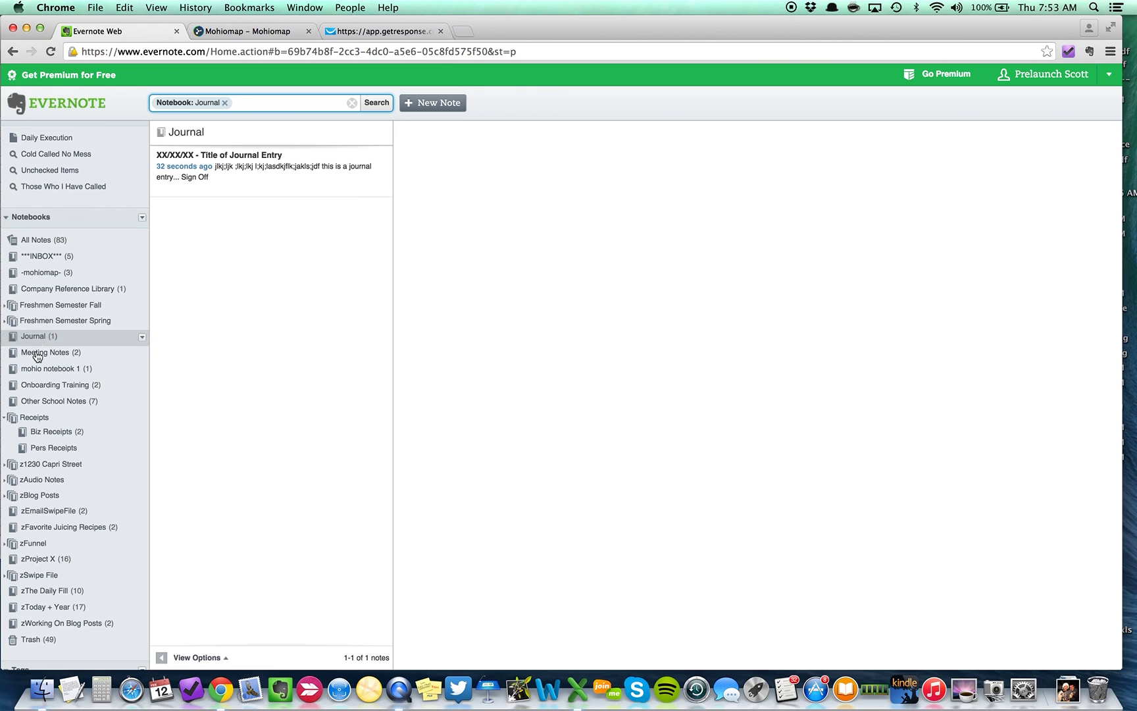
{"action": "left_click", "coordinate": [5, 306]}
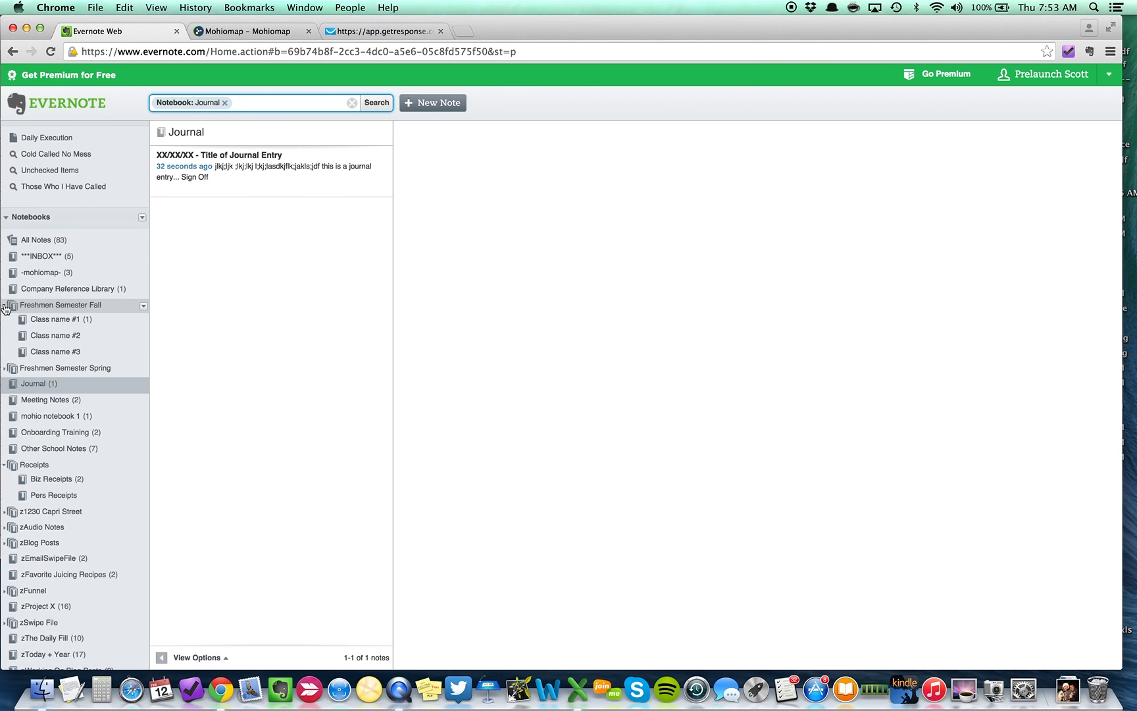
{"action": "left_click", "coordinate": [236, 32]}
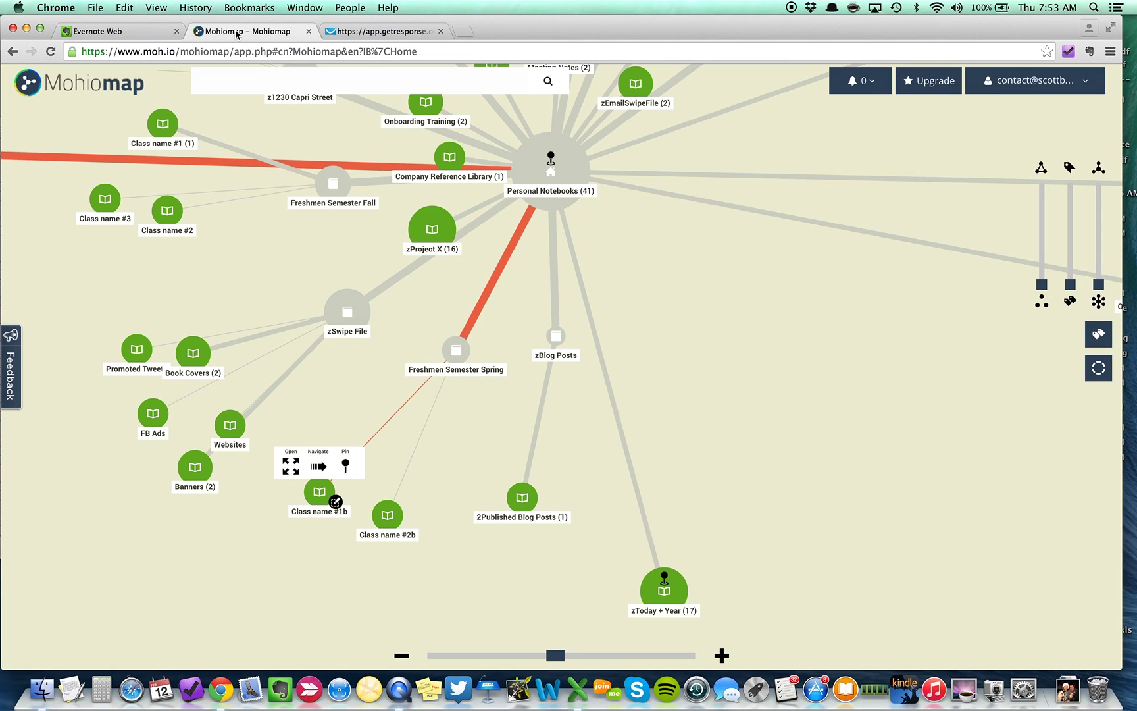
Drag Freshmen Semester Fall lower on the map and pin it there.
{"action": "mouse_move", "coordinate": [464, 339]}
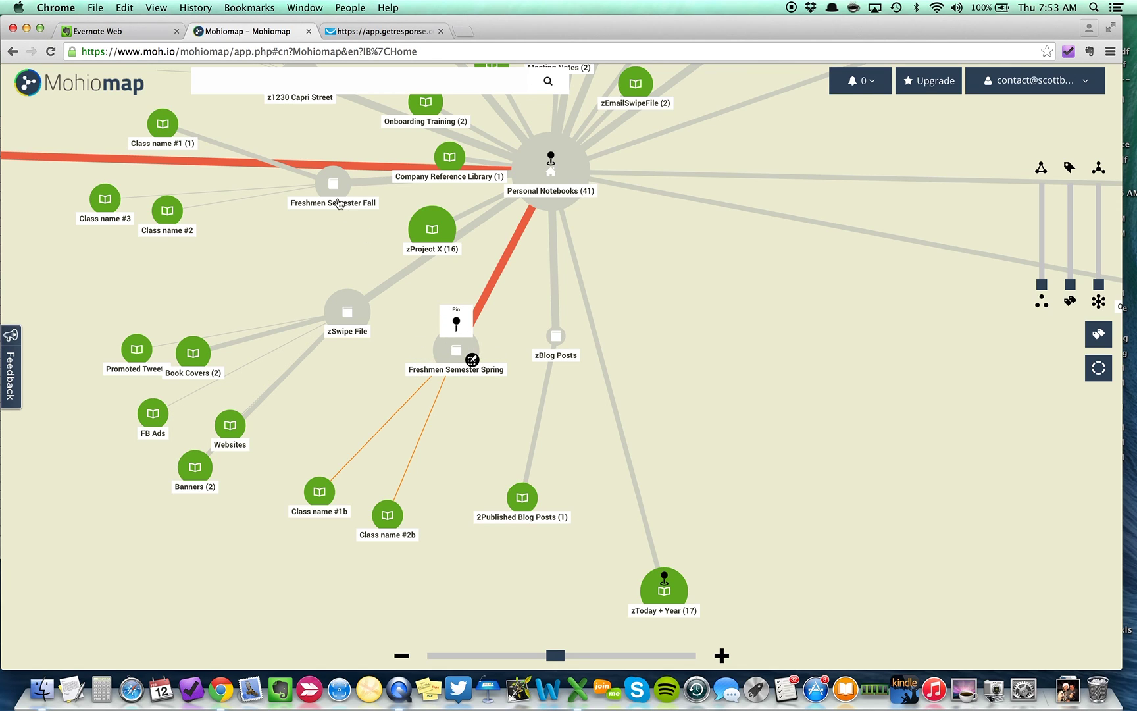
{"action": "left_click_drag", "start_coordinate": [339, 197], "coordinate": [474, 469]}
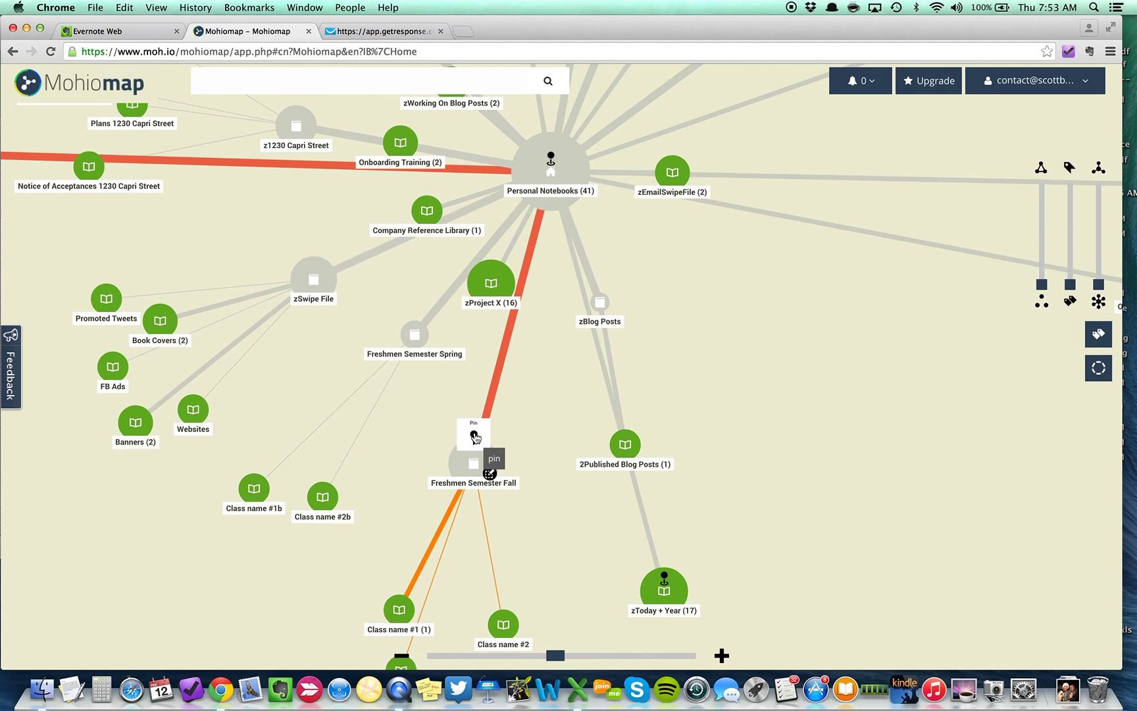
{"action": "left_click", "coordinate": [475, 436]}
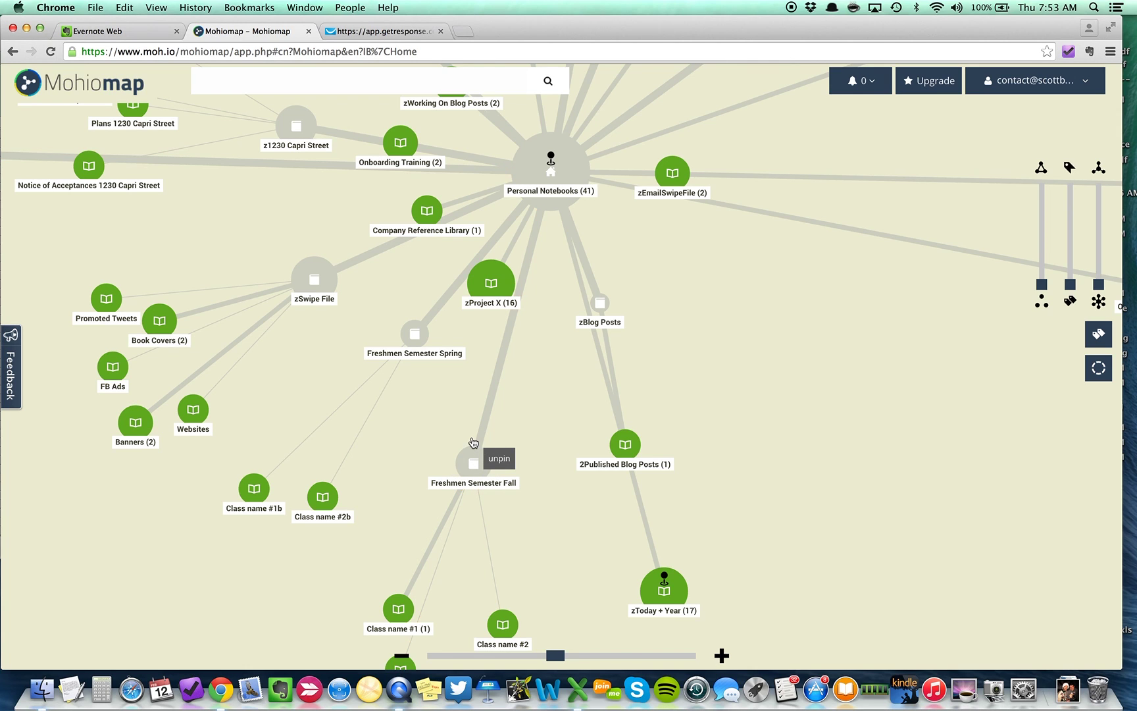
{"action": "mouse_move", "coordinate": [474, 440]}
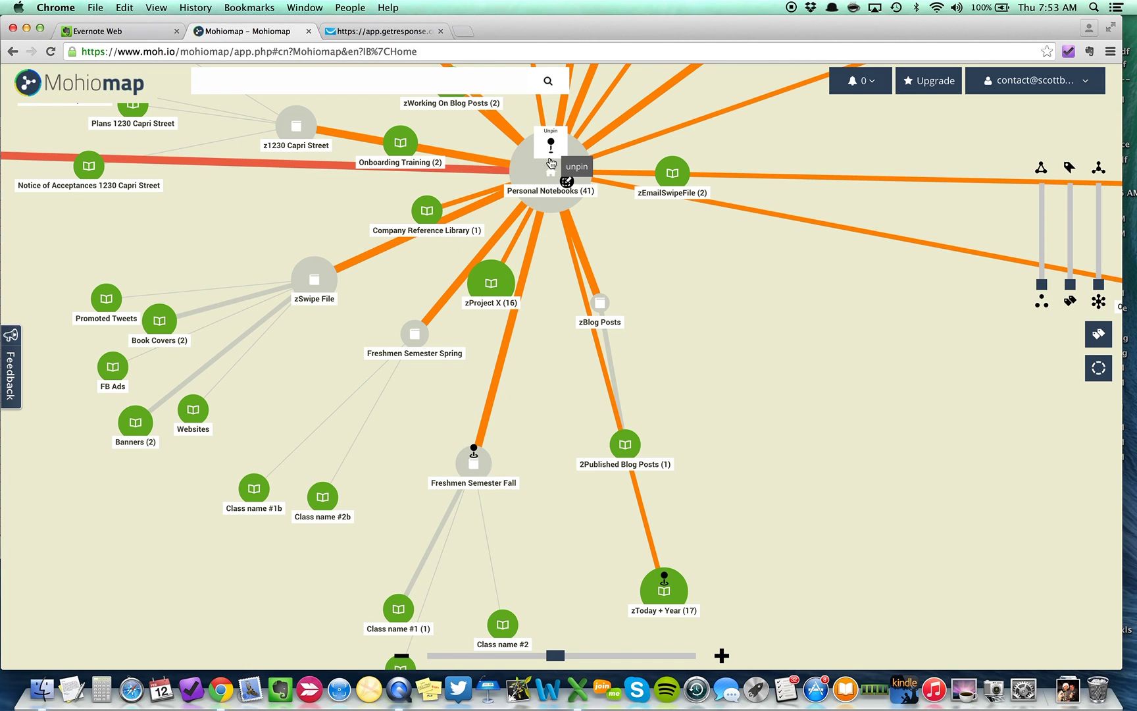
Reposition the Personal Notebooks hub and move Class name #1 (1) upward.
{"action": "left_click_drag", "start_coordinate": [550, 168], "coordinate": [576, 126]}
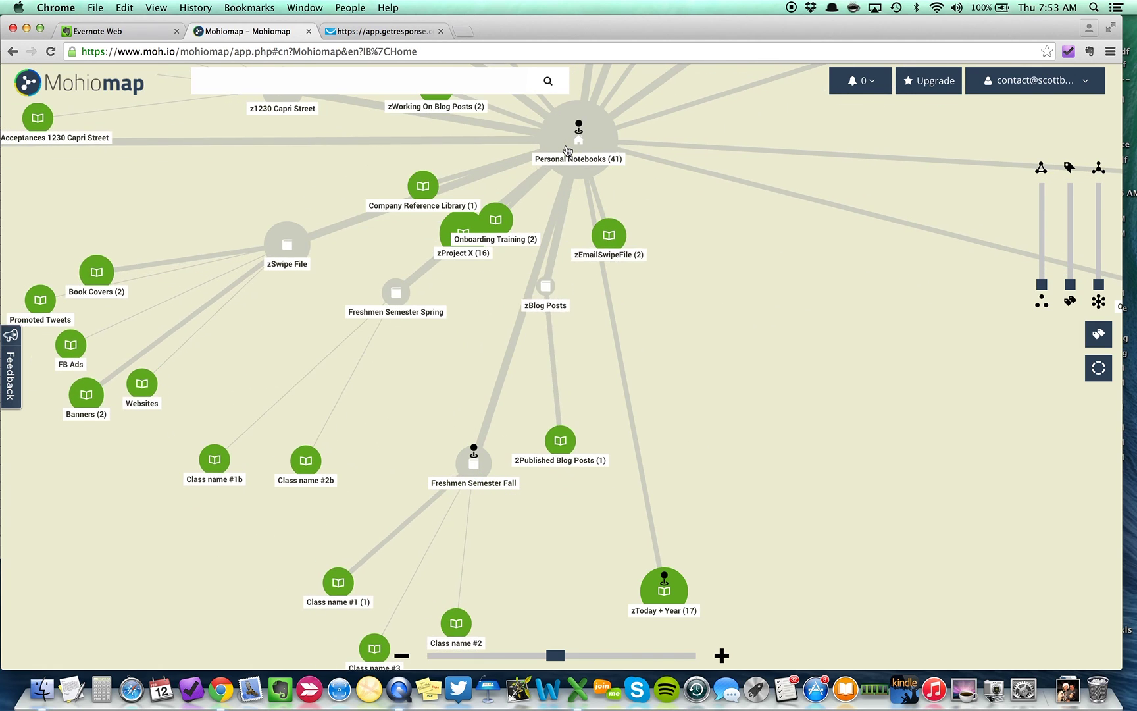
{"action": "mouse_move", "coordinate": [432, 198]}
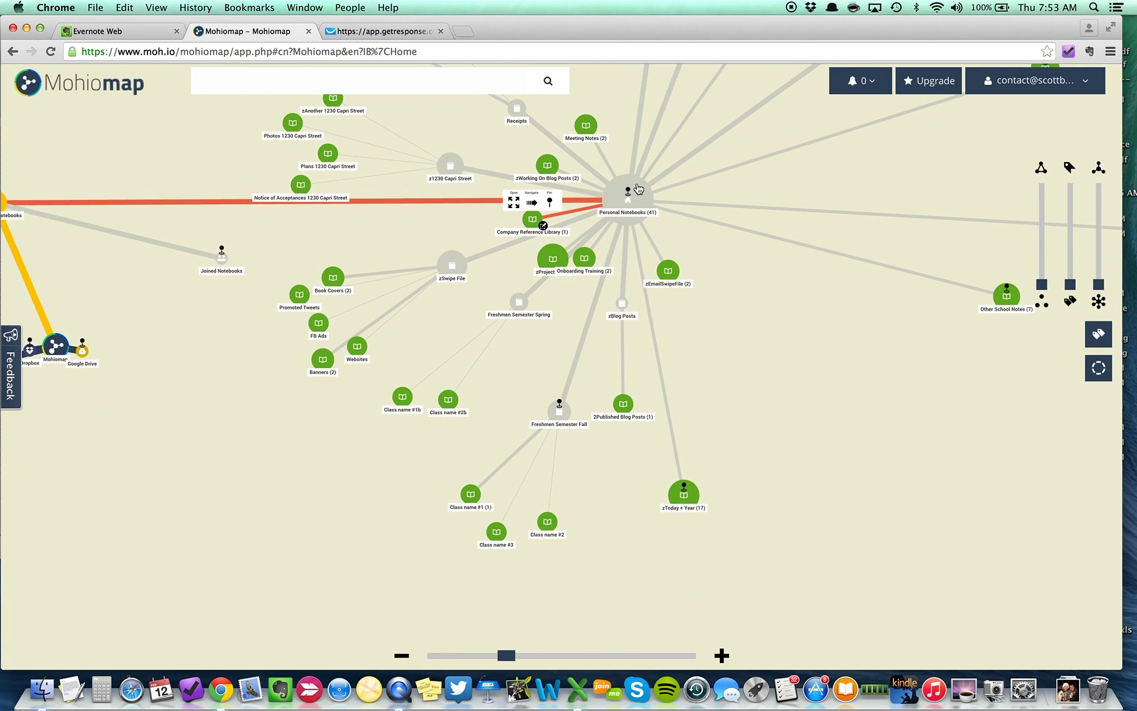
{"action": "mouse_move", "coordinate": [633, 210]}
{"action": "left_click_drag", "start_coordinate": [633, 210], "coordinate": [573, 124]}
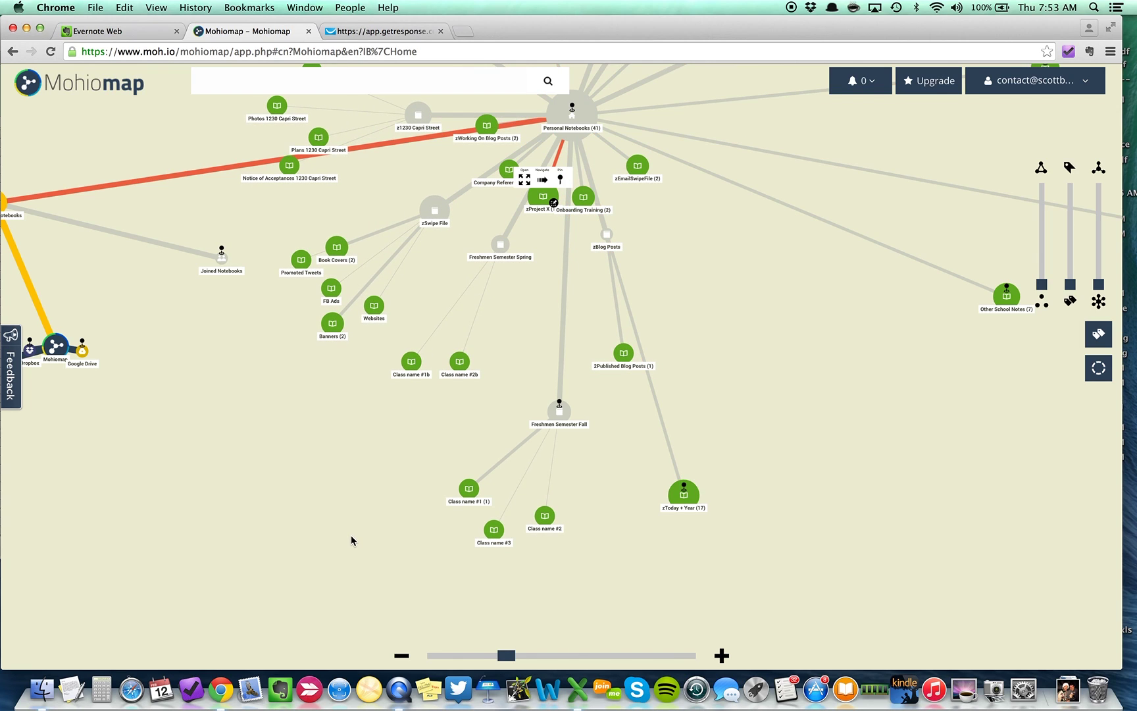
{"action": "scroll", "coordinate": [350, 540], "scroll_direction": "up", "scroll_amount": 3}
{"action": "mouse_move", "coordinate": [530, 469]}
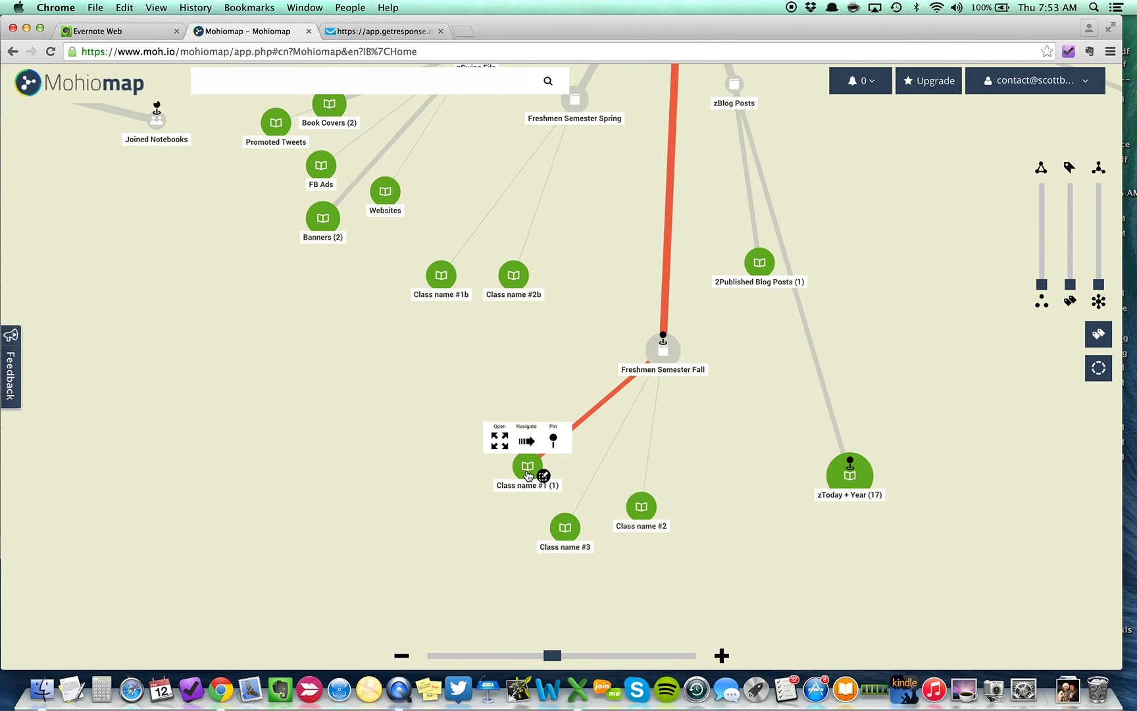
{"action": "left_click_drag", "start_coordinate": [531, 469], "coordinate": [509, 390]}
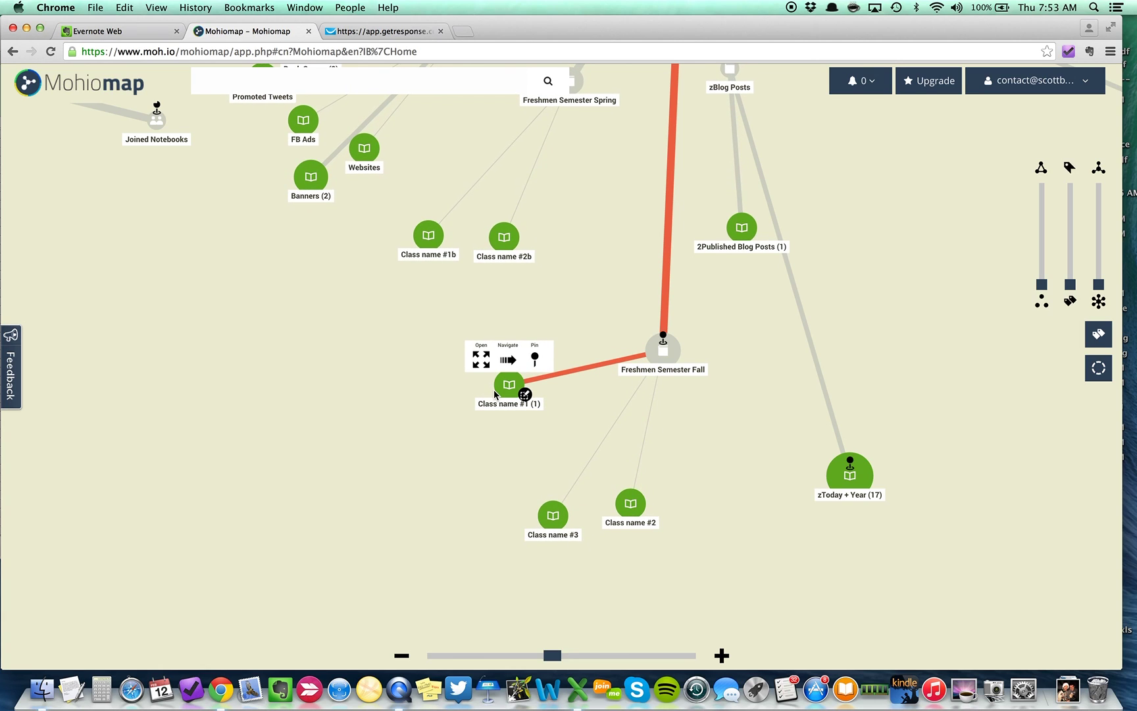
Open Class name #1 (1) to reveal its Date of Lecture (XX/XX/XX) note.
{"action": "left_click", "coordinate": [510, 387]}
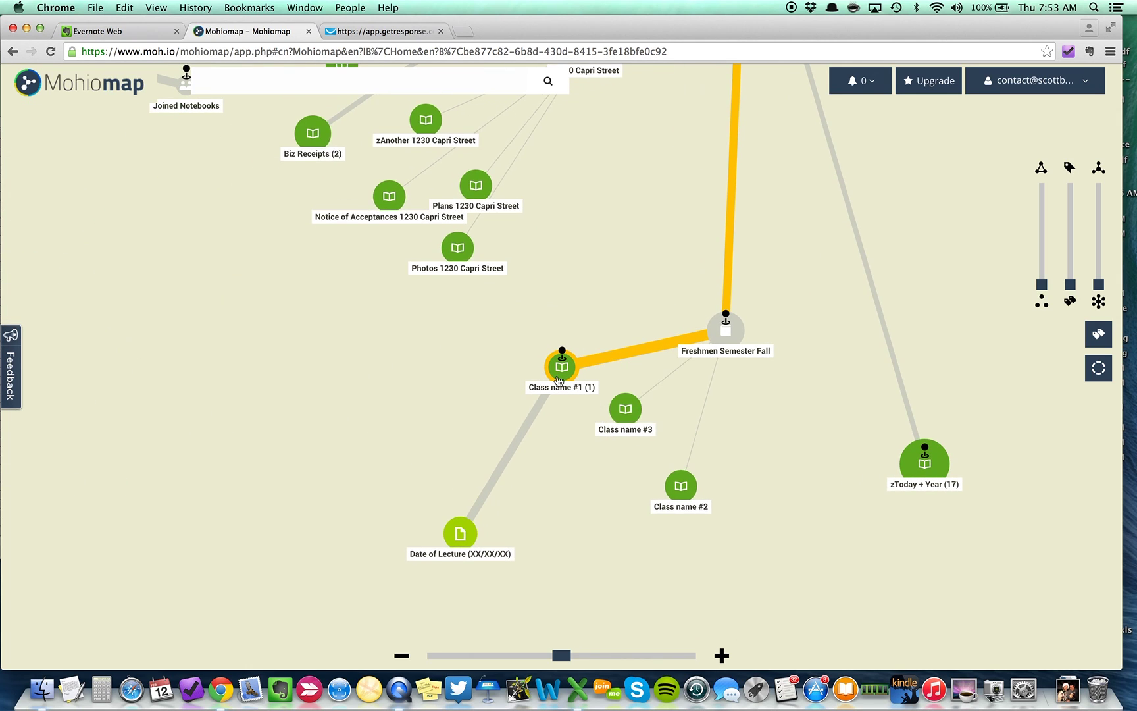
{"action": "mouse_move", "coordinate": [565, 366]}
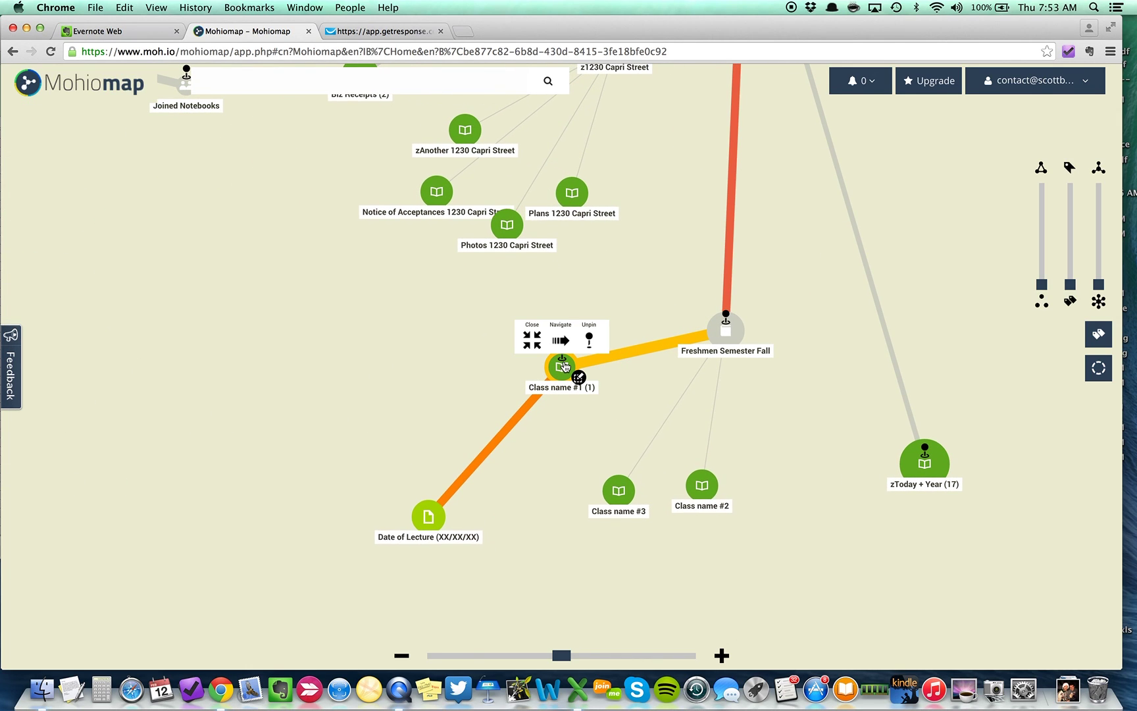
{"action": "mouse_move", "coordinate": [435, 528]}
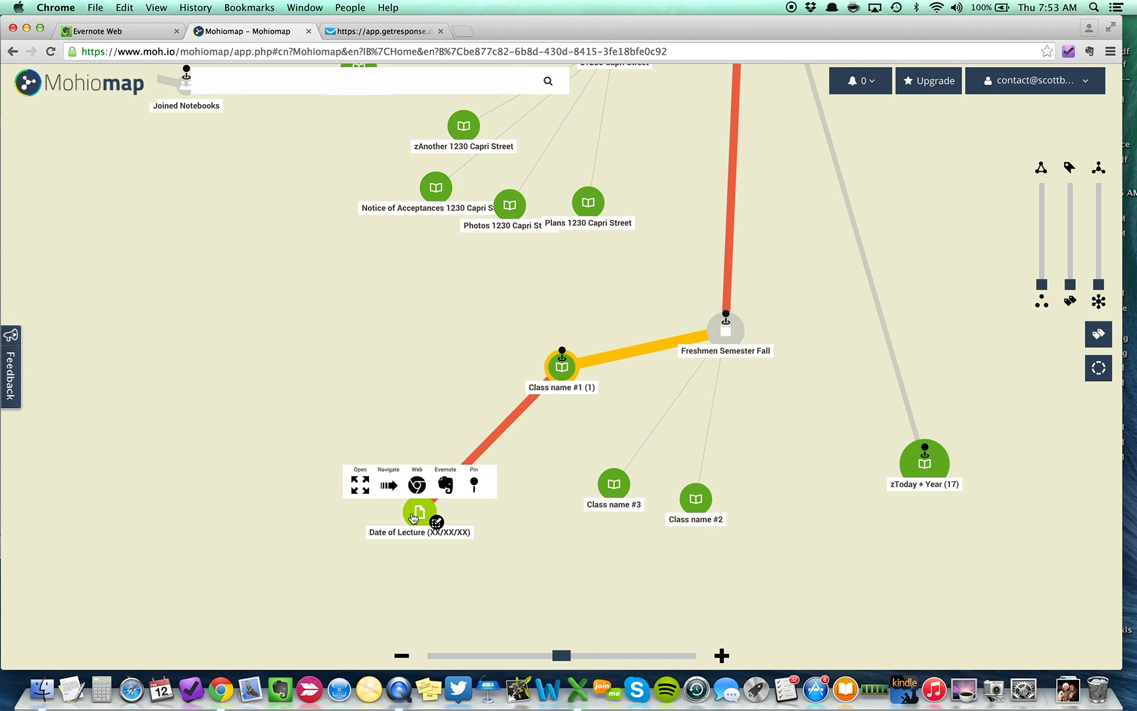
Try opening the Date of Lecture note in Evernote, dismiss the sign-in panel, show its actions.
{"action": "left_click", "coordinate": [418, 515]}
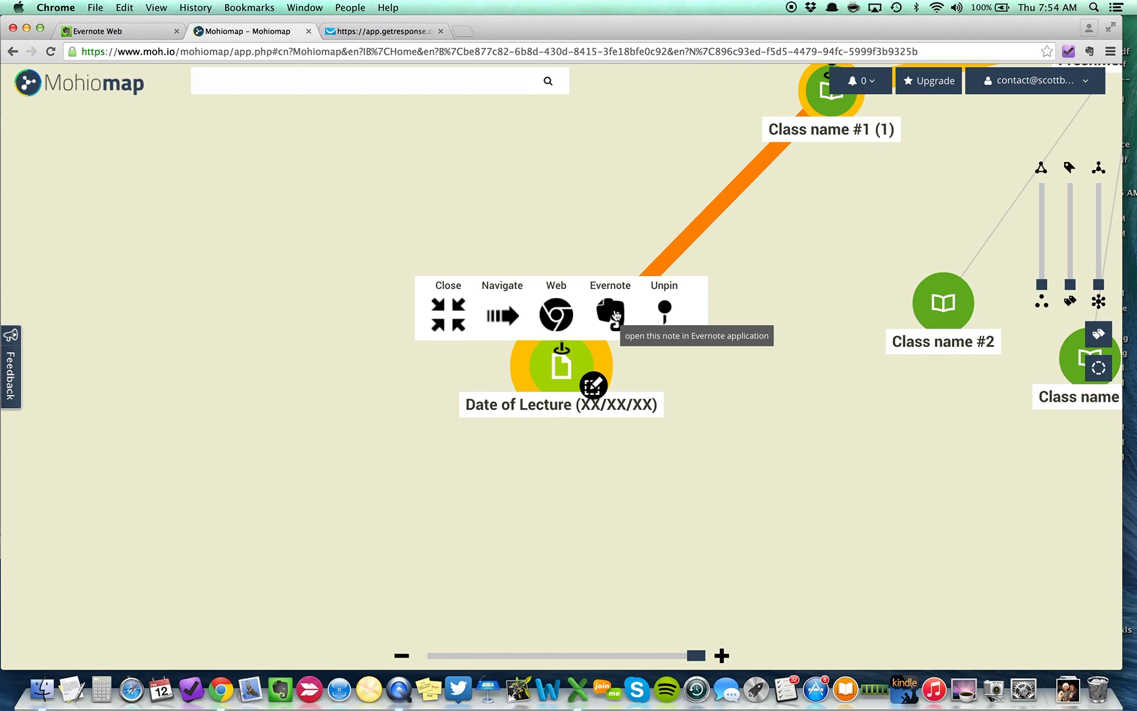
{"action": "left_click", "coordinate": [616, 315]}
{"action": "left_click", "coordinate": [624, 341]}
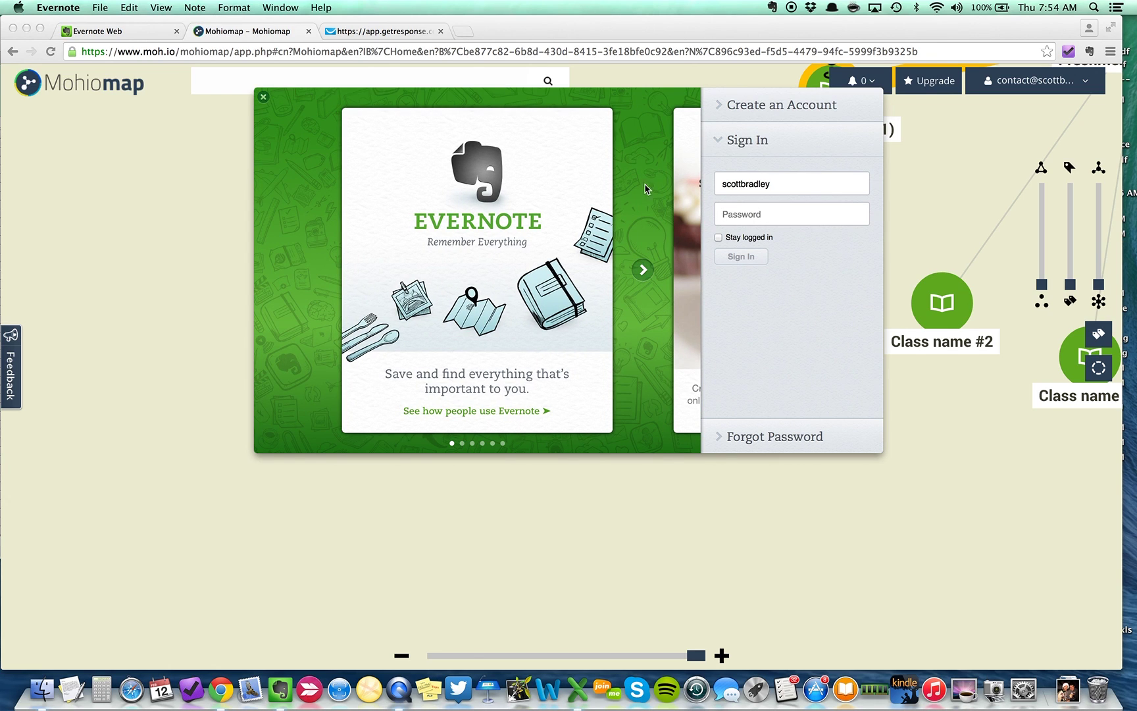
{"action": "left_click", "coordinate": [264, 97]}
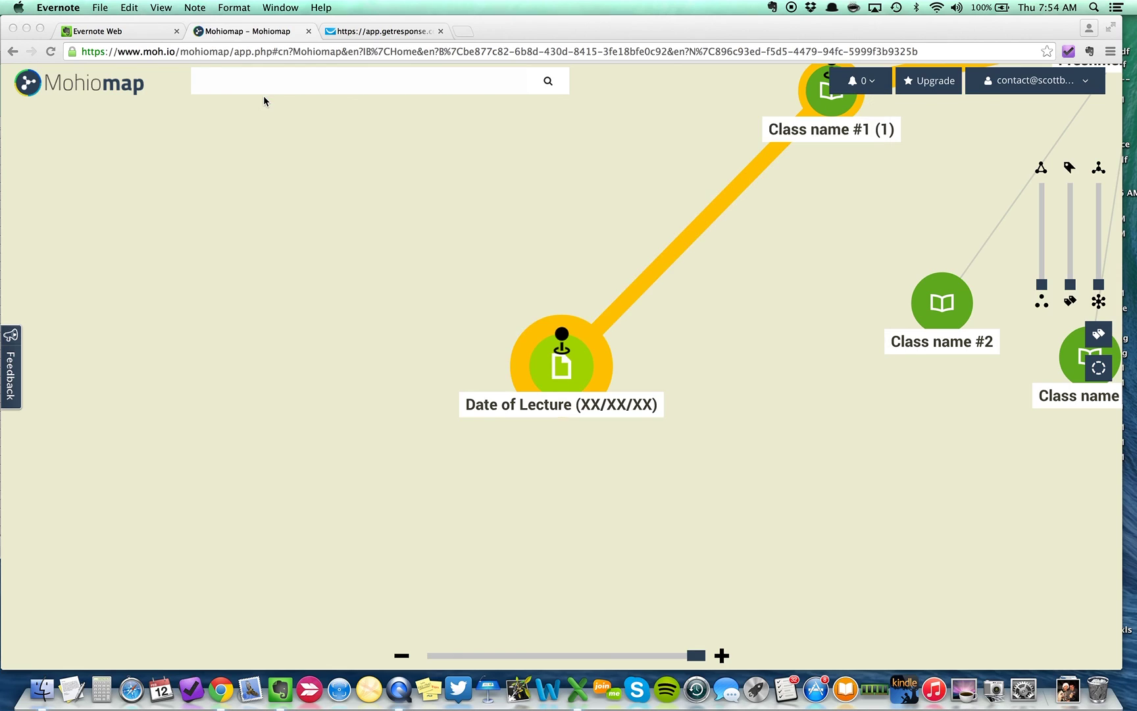
{"action": "left_click", "coordinate": [566, 376]}
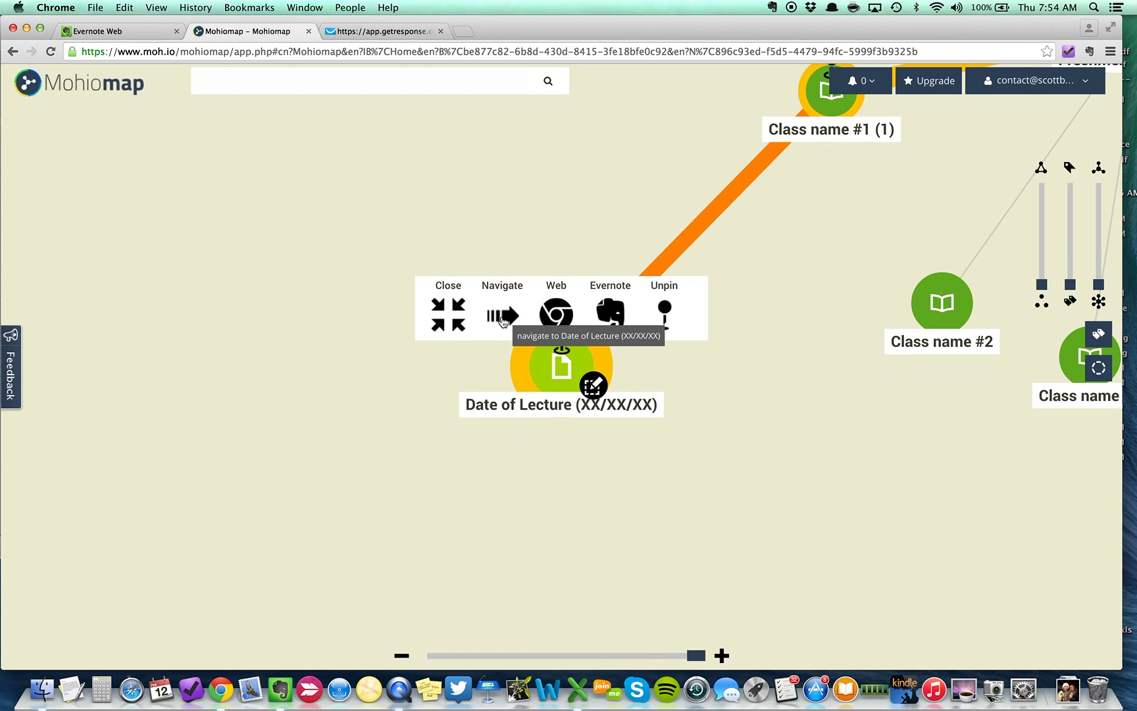
Append a 'modify' line to the Date of Lecture (XX/XX/XX) note, then close its window.
{"action": "left_click", "coordinate": [557, 316]}
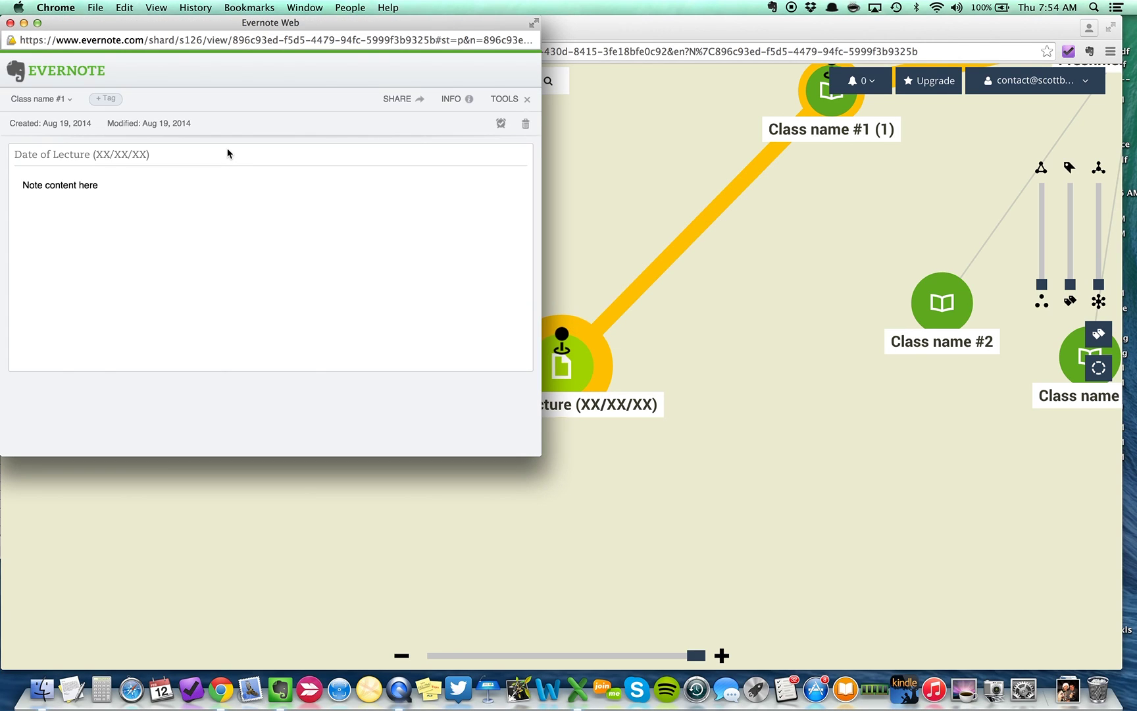
{"action": "left_click", "coordinate": [104, 191]}
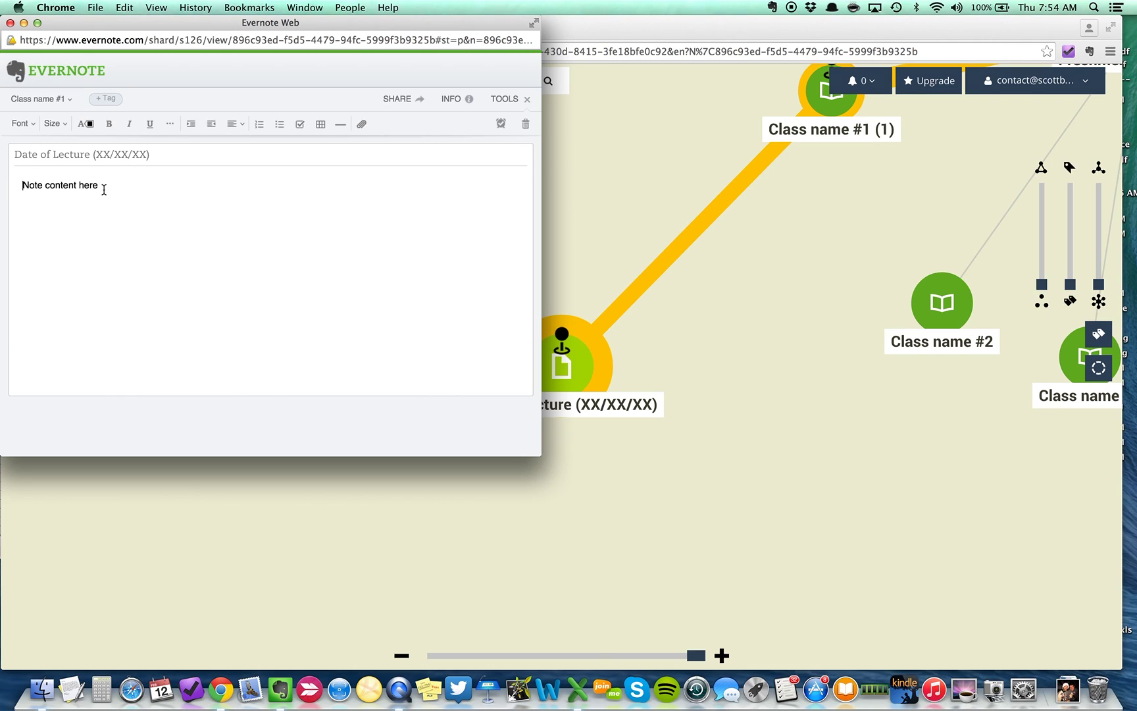
{"action": "left_click", "coordinate": [104, 189]}
{"action": "key", "text": "Return"}
{"action": "type", "text": "modify"}
{"action": "left_click", "coordinate": [10, 24]}
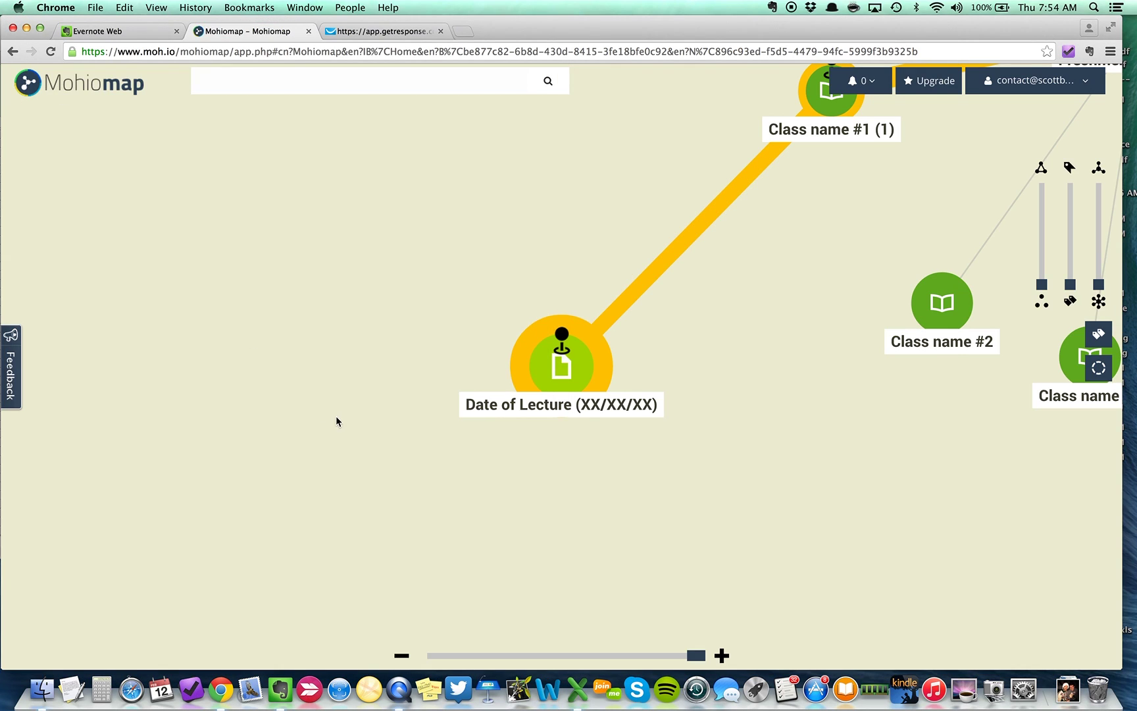
Zoom out and pan across the notebook map, then switch to the Evernote Journal notebook.
{"action": "scroll", "coordinate": [818, 426], "scroll_direction": "down", "scroll_amount": 5}
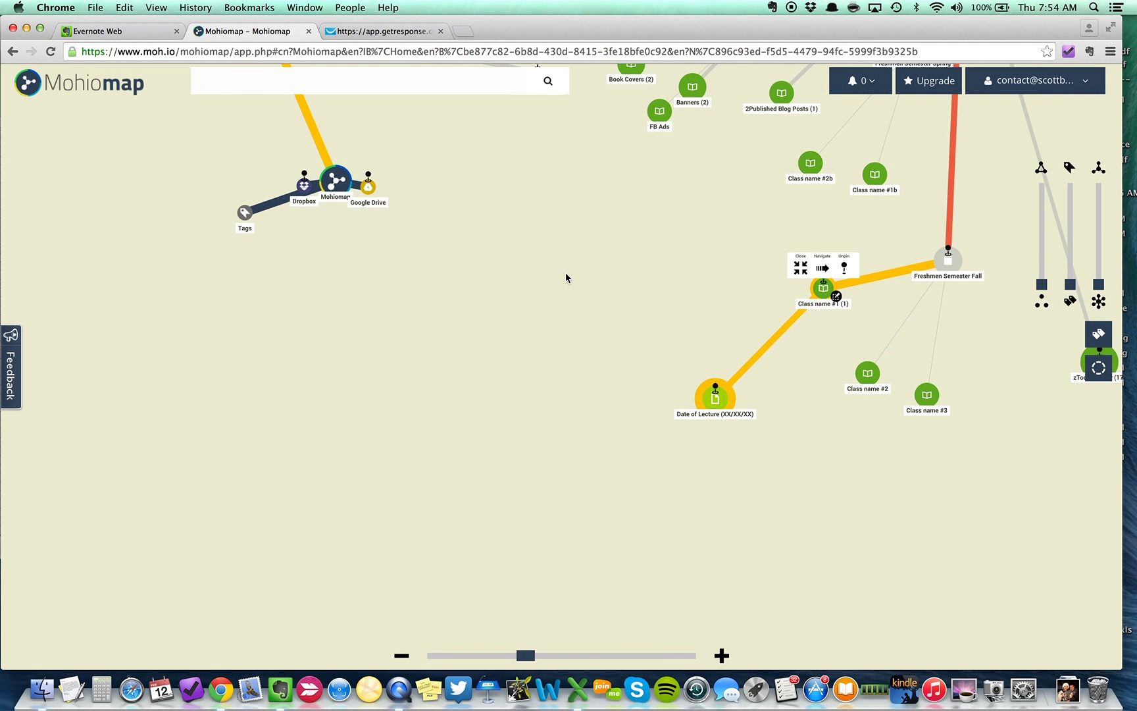
{"action": "scroll", "coordinate": [566, 276], "scroll_direction": "up", "scroll_amount": 3}
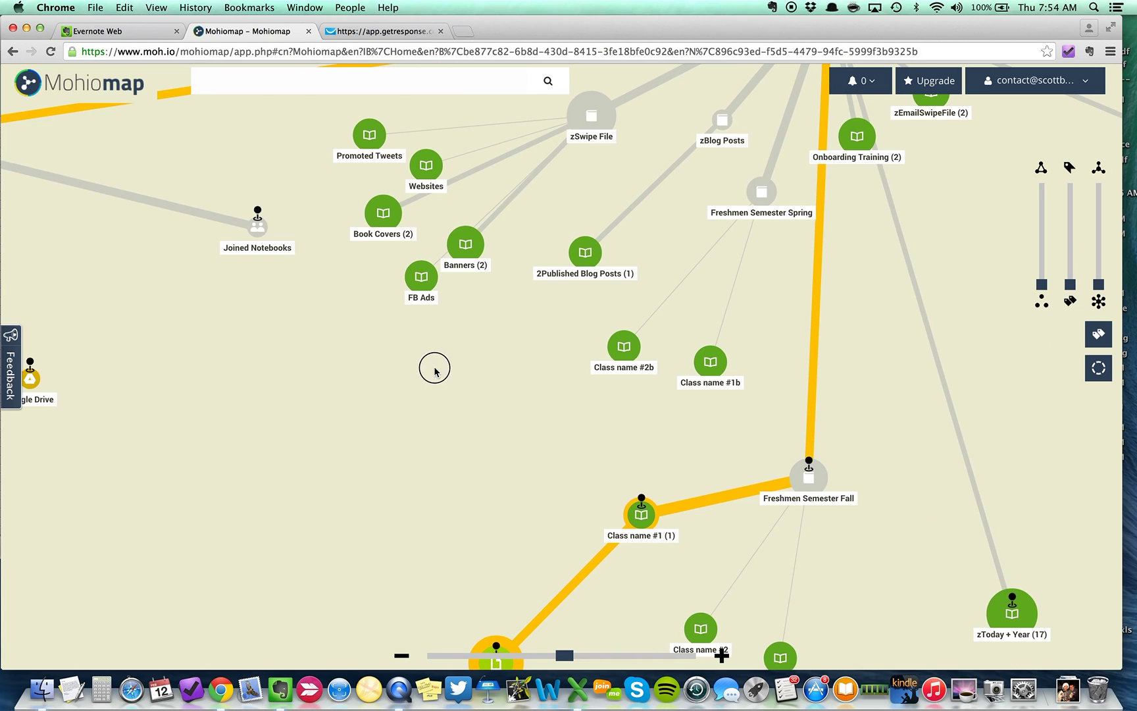
{"action": "scroll", "coordinate": [298, 421], "scroll_direction": "down", "scroll_amount": 5}
{"action": "left_click_drag", "start_coordinate": [287, 411], "coordinate": [422, 439]}
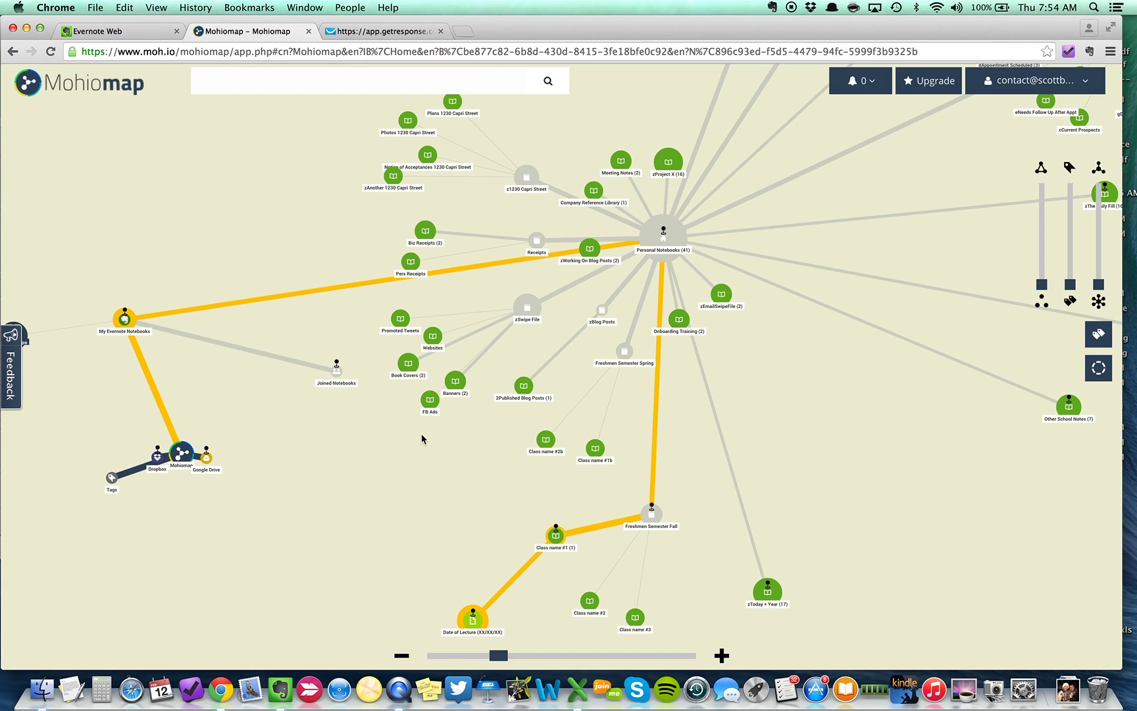
{"action": "left_click", "coordinate": [119, 31]}
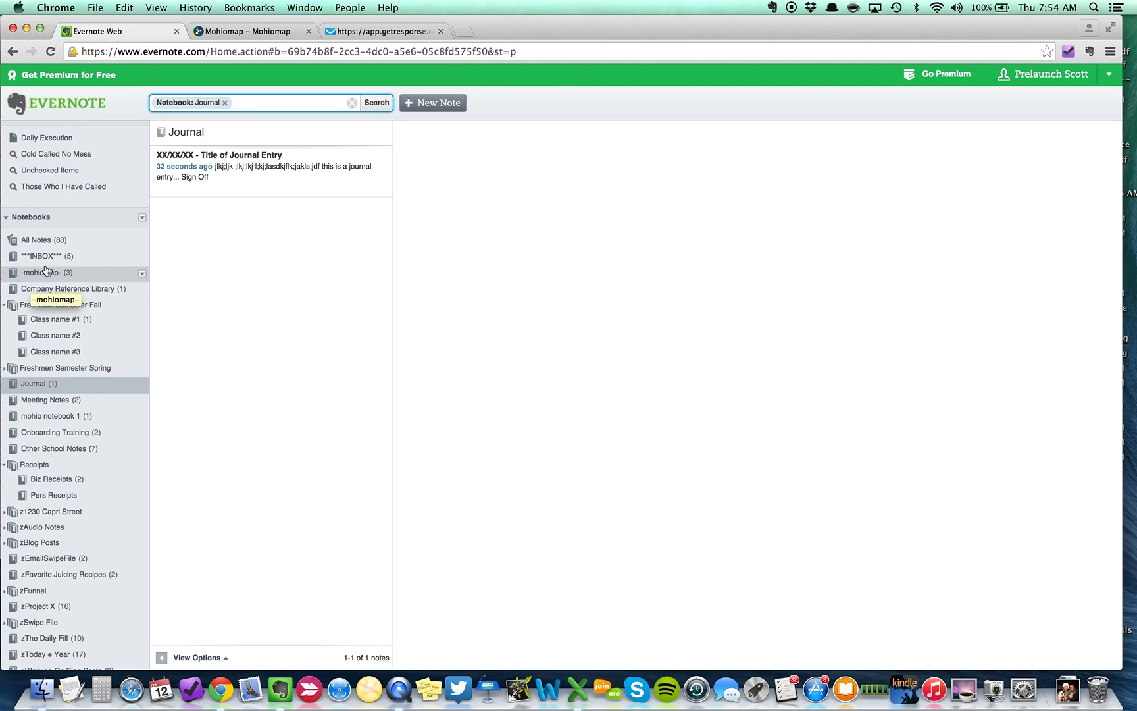
Return to the Mohiomap map showing Date of Lecture (XX/XX/XX) beneath Class name #1 (1).
{"action": "left_click", "coordinate": [267, 31]}
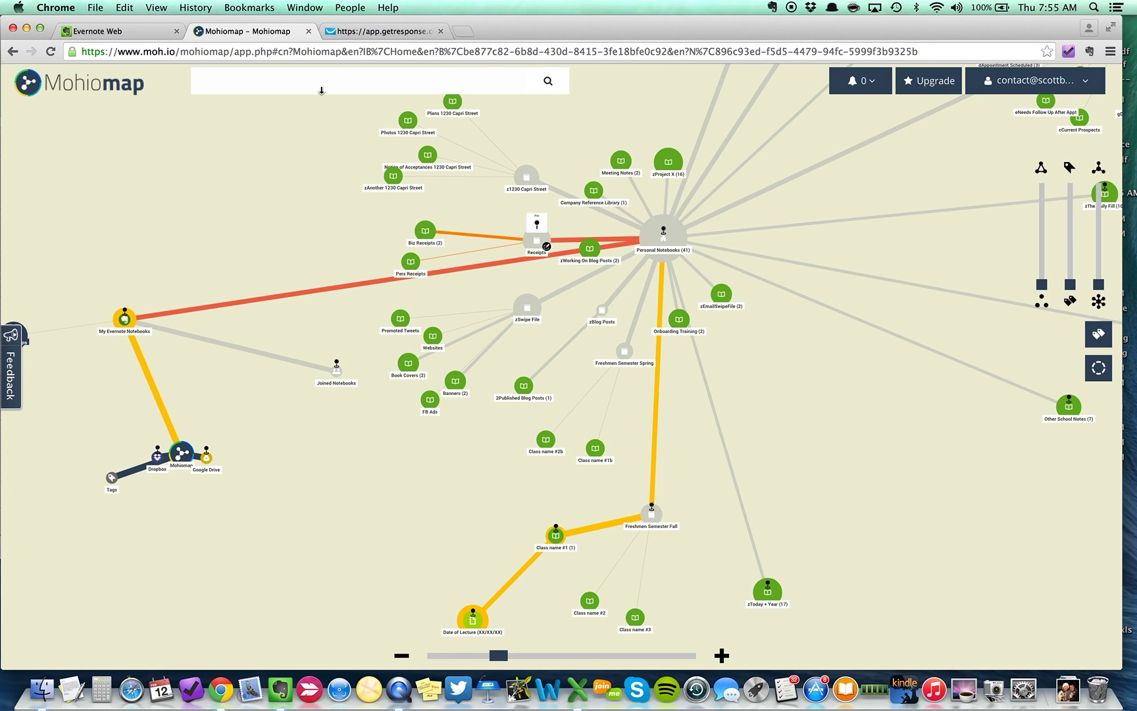
Load the Evernote tips YouTube channel in a new tab from the 'you' suggestion and pause its featured video.
{"action": "left_click", "coordinate": [466, 31]}
{"action": "type", "text": "y"}
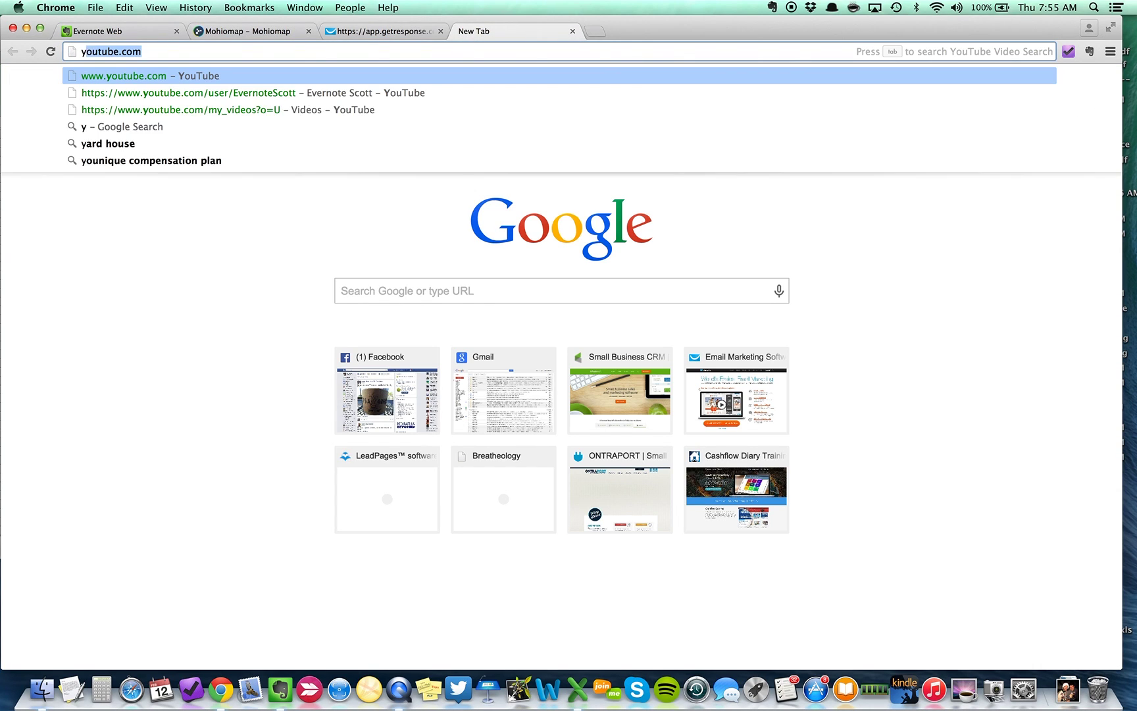
{"action": "type", "text": "ou"}
{"action": "key", "text": "Down"}
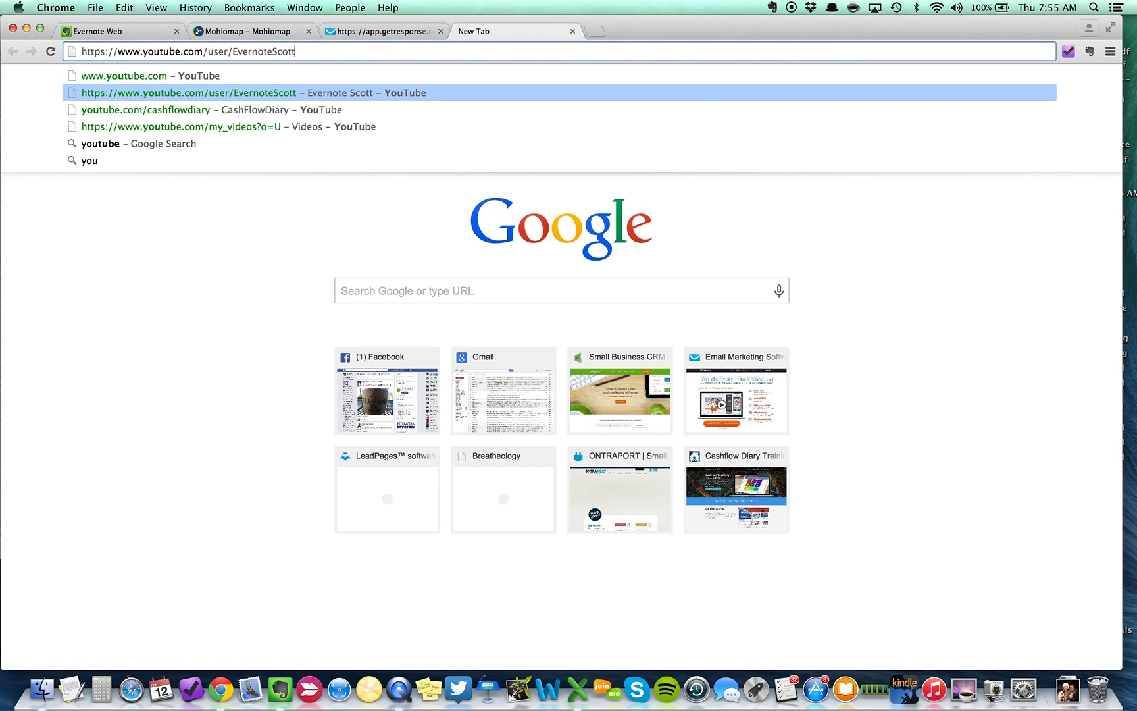
{"action": "key", "text": "Return"}
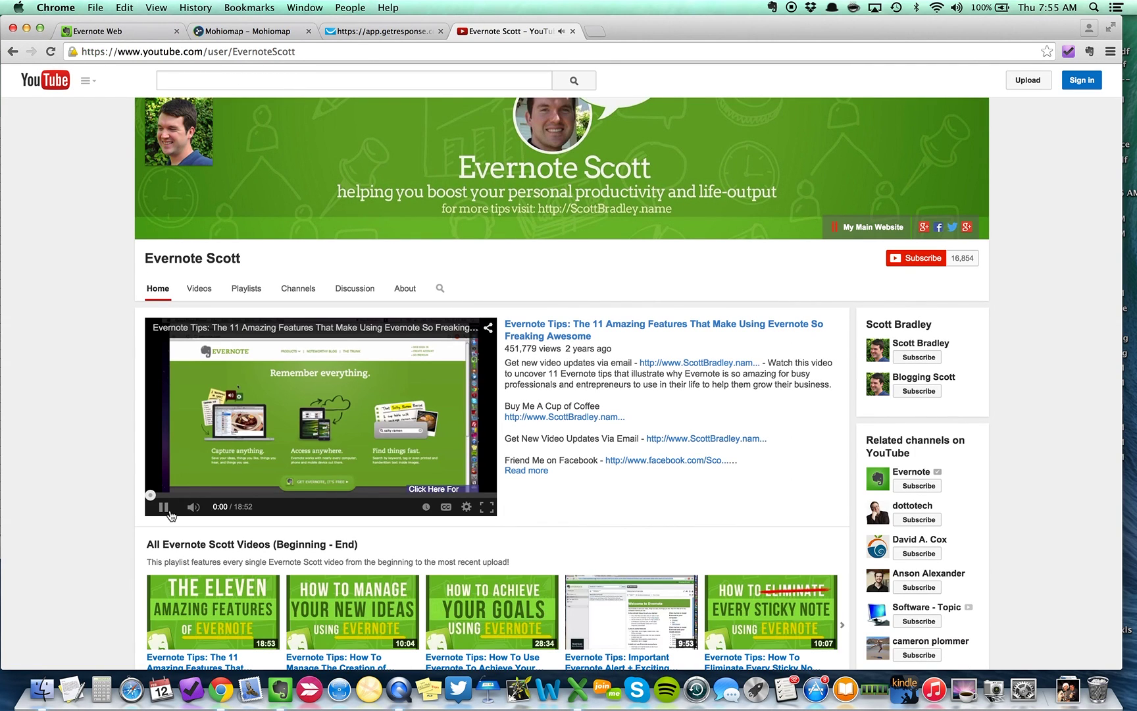
{"action": "left_click", "coordinate": [163, 506]}
Switch back to the Mohiomap map, briefly revisit the YouTube channel, then return to the map.
{"action": "left_click", "coordinate": [240, 34]}
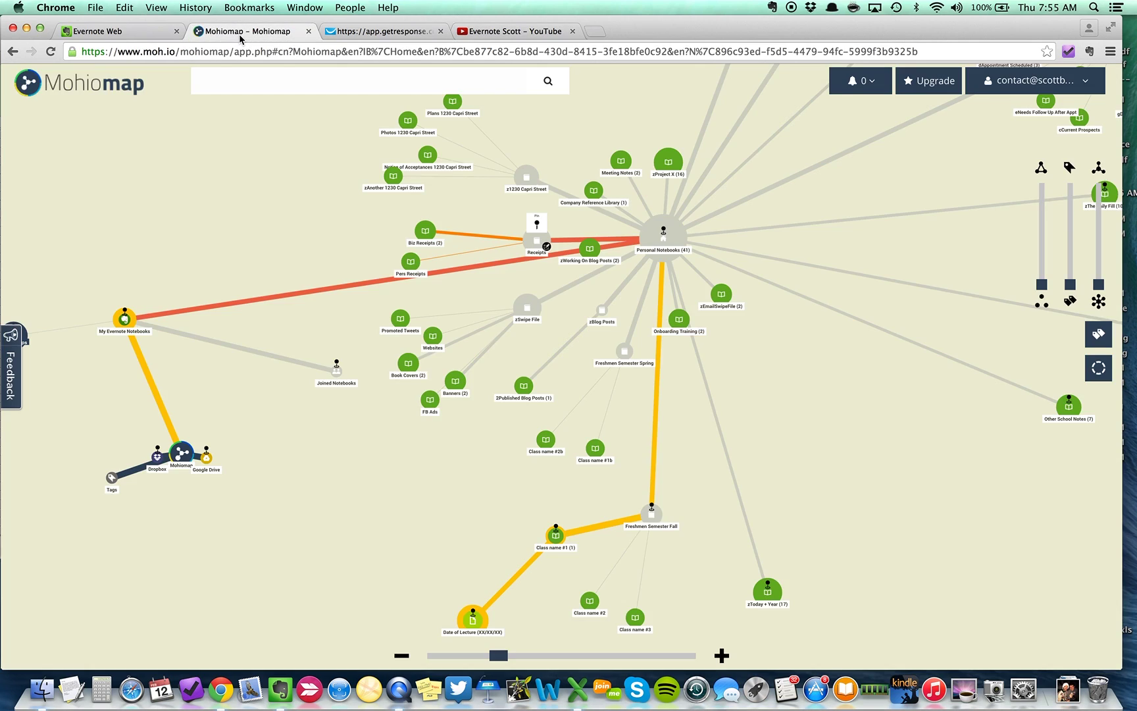
{"action": "mouse_move", "coordinate": [535, 399]}
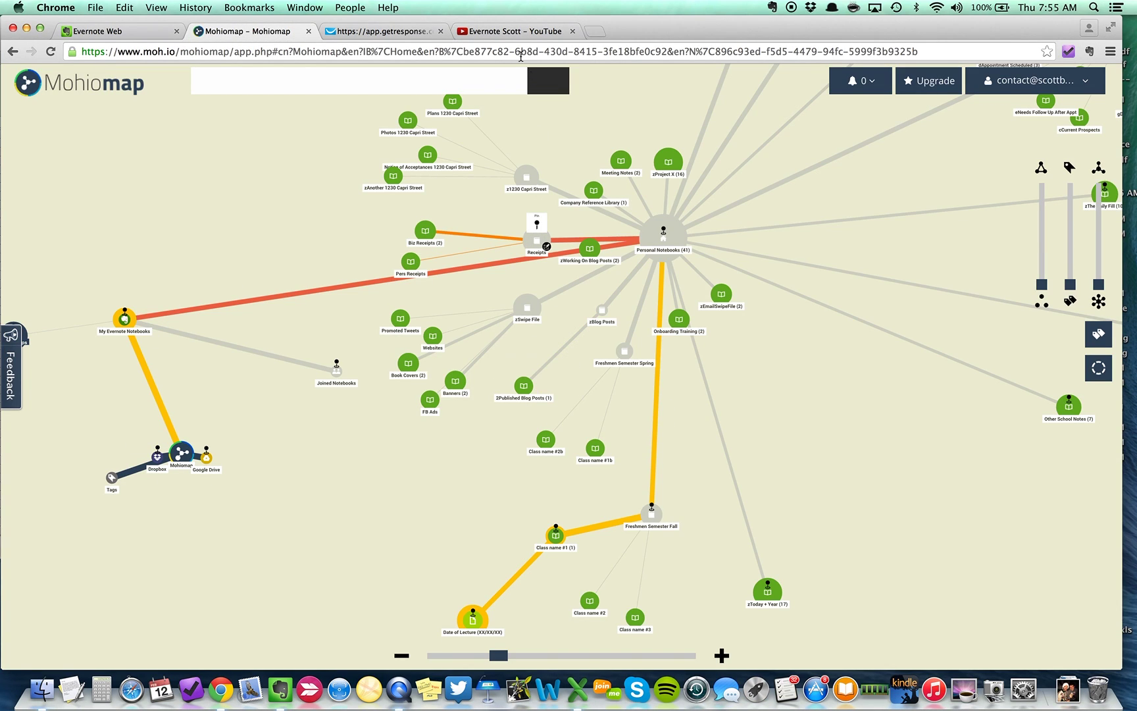
{"action": "left_click", "coordinate": [516, 31]}
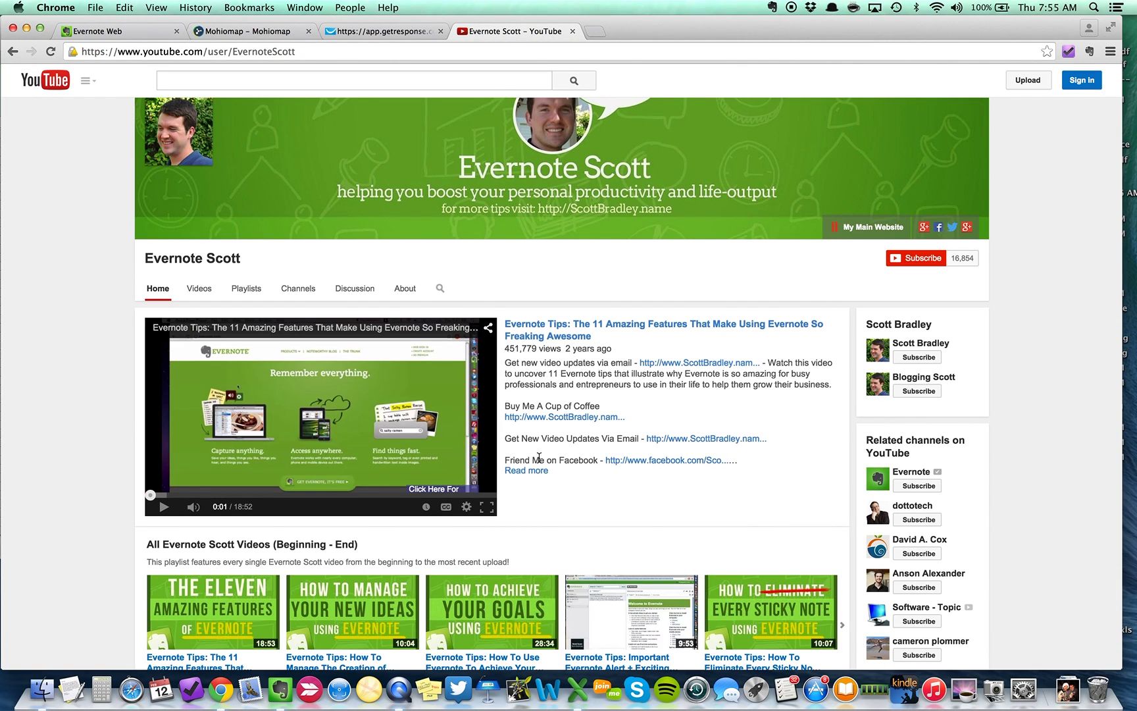
{"action": "left_click", "coordinate": [263, 34]}
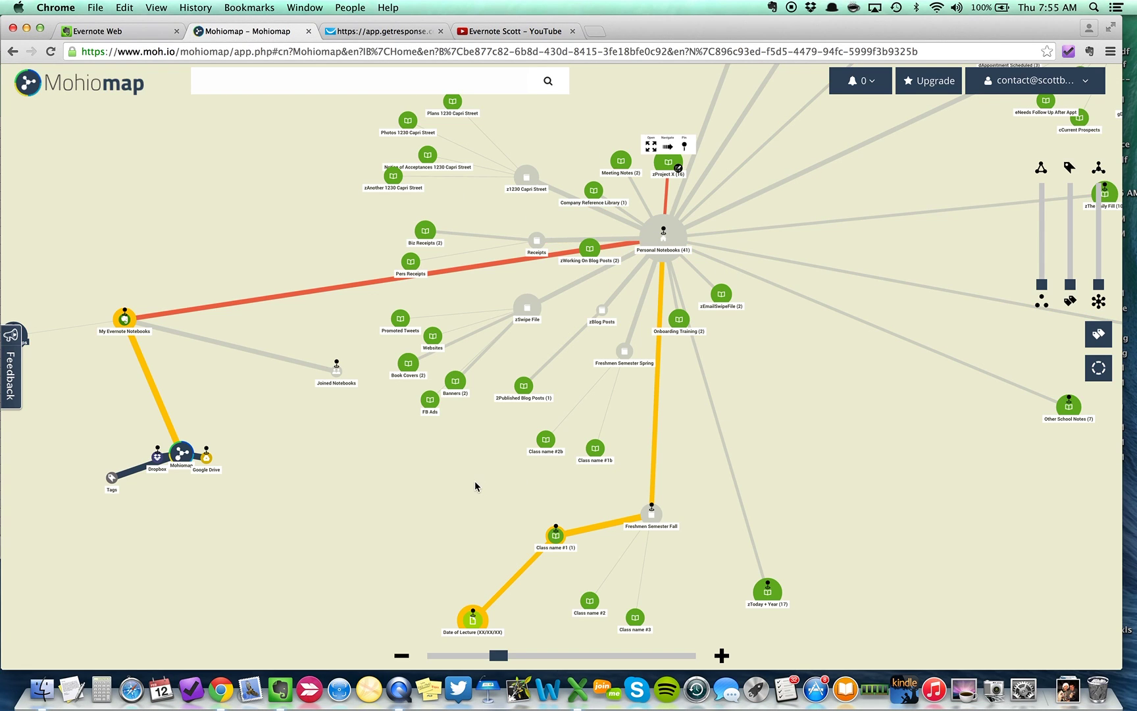
Glance at the Journal notebook in Evernote Web, then go back to the Mohiomap notebook map.
{"action": "left_click", "coordinate": [113, 33]}
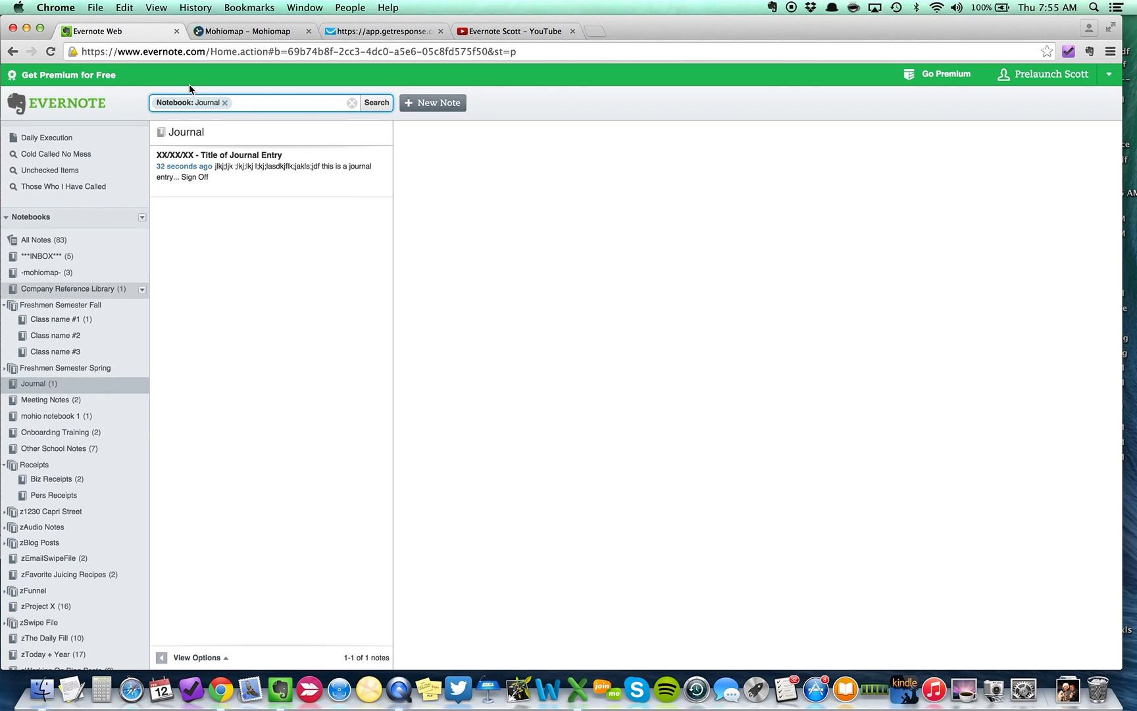
{"action": "left_click", "coordinate": [252, 33]}
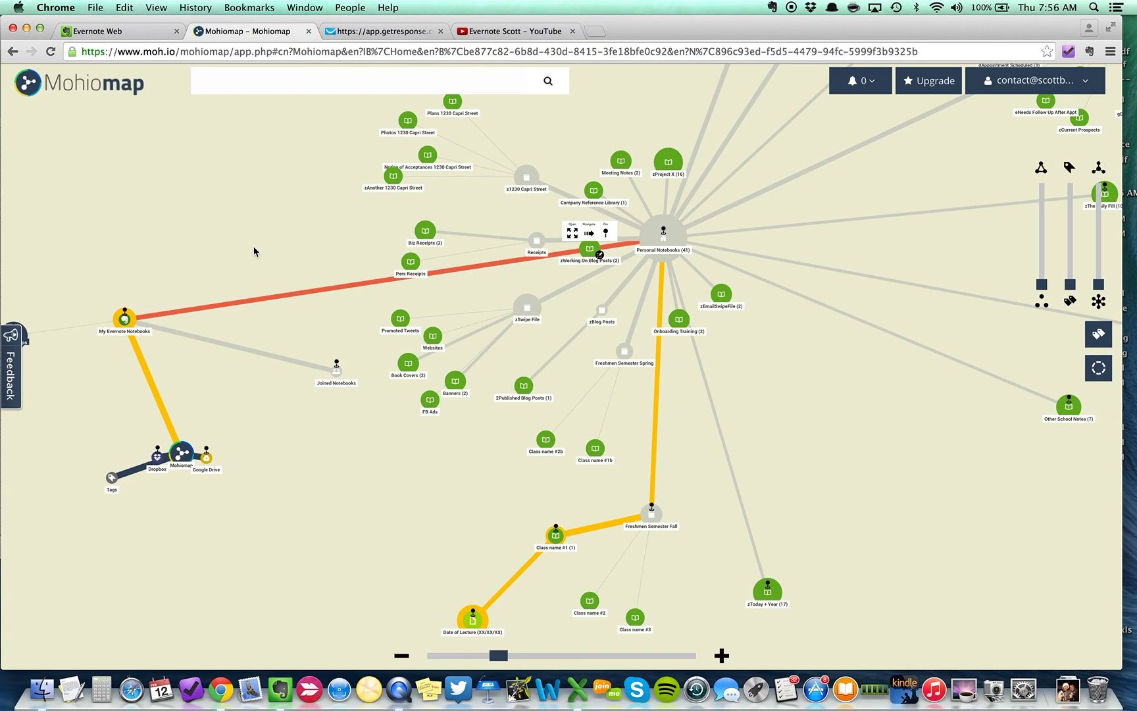
View the newsletter signup form, then switch back to the Mohiomap notebook map.
{"action": "left_click", "coordinate": [382, 31]}
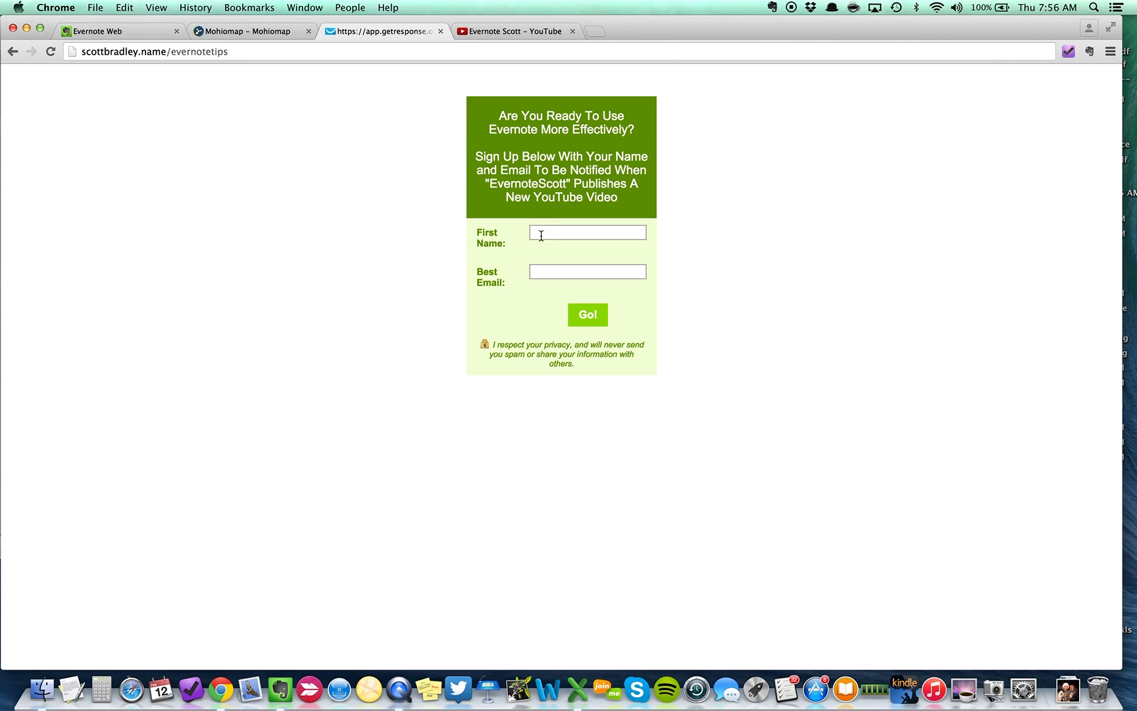
{"action": "left_click", "coordinate": [241, 32]}
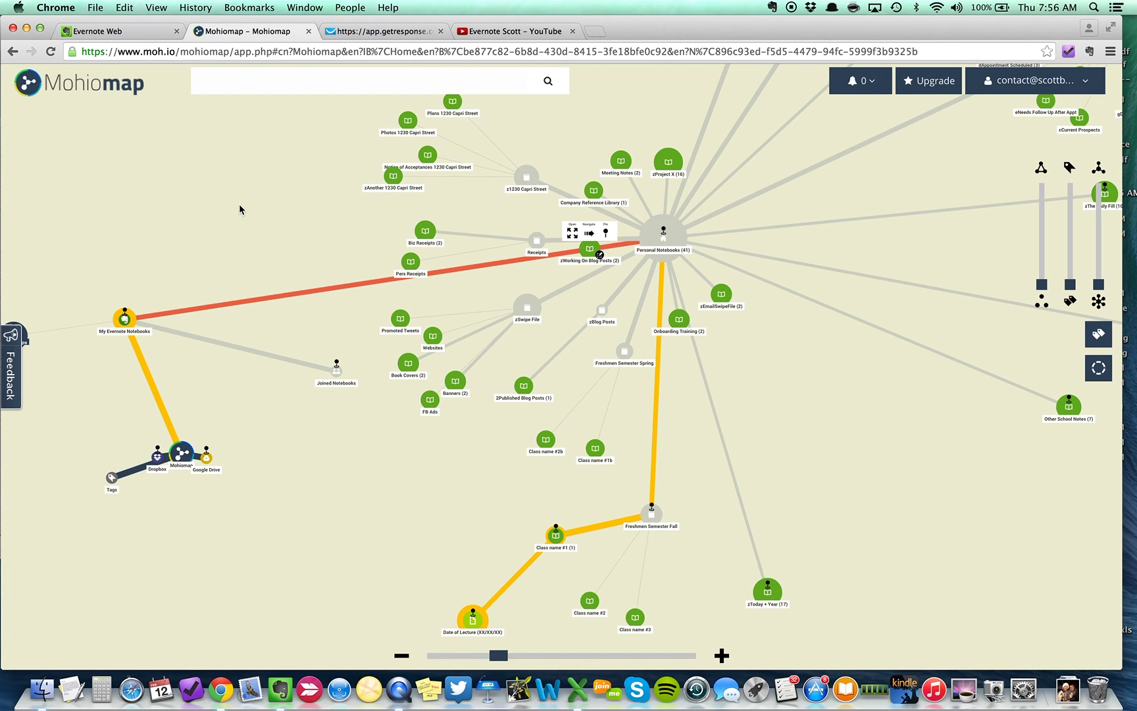
Open the 'XX/XX/XX - Title of Journal Entry' note and select its 'this is a journal entry...' line.
{"action": "left_click", "coordinate": [105, 31]}
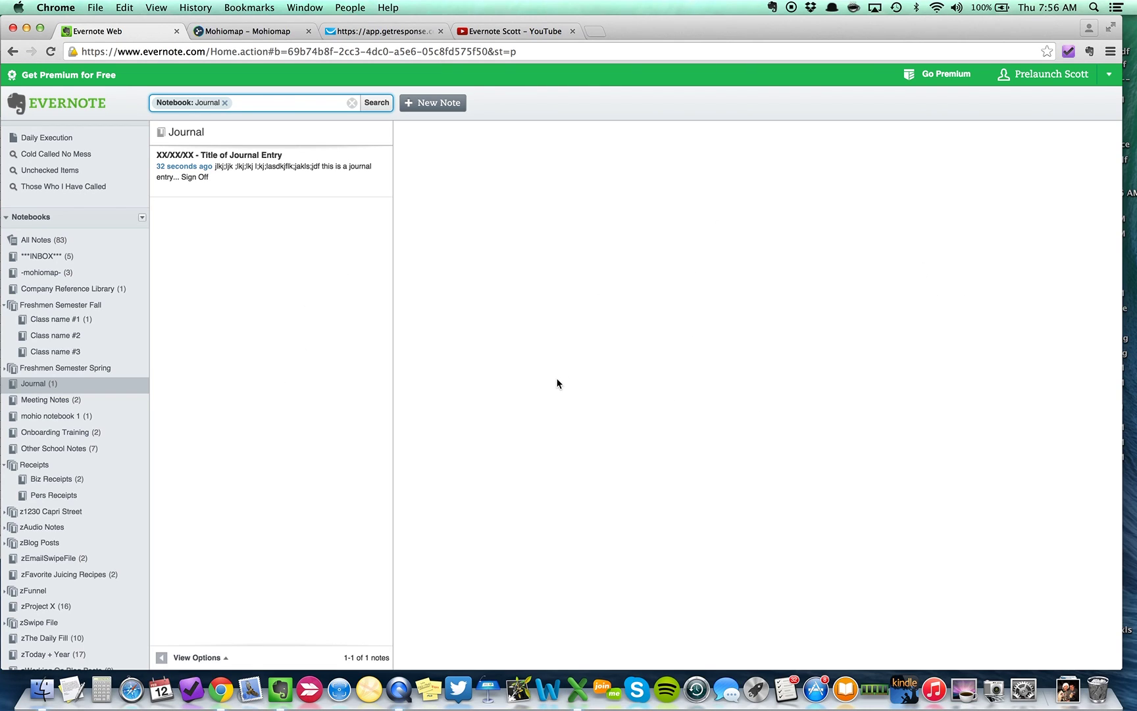
{"action": "left_click", "coordinate": [264, 165]}
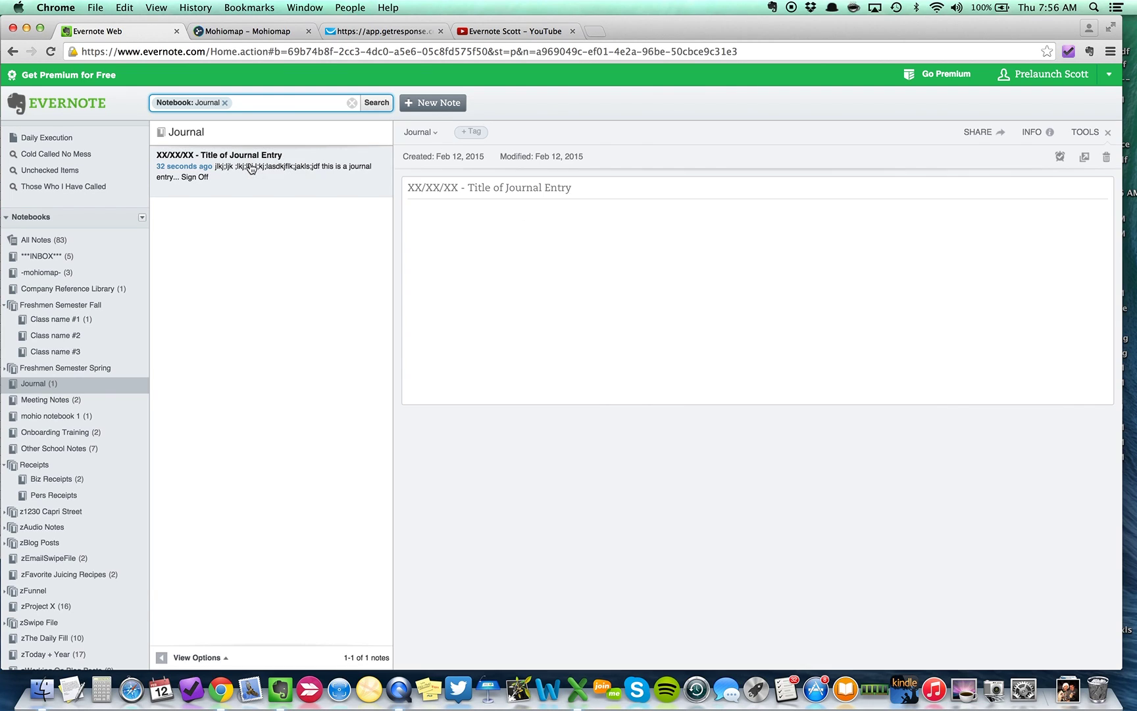
{"action": "left_click_drag", "start_coordinate": [511, 309], "coordinate": [387, 311]}
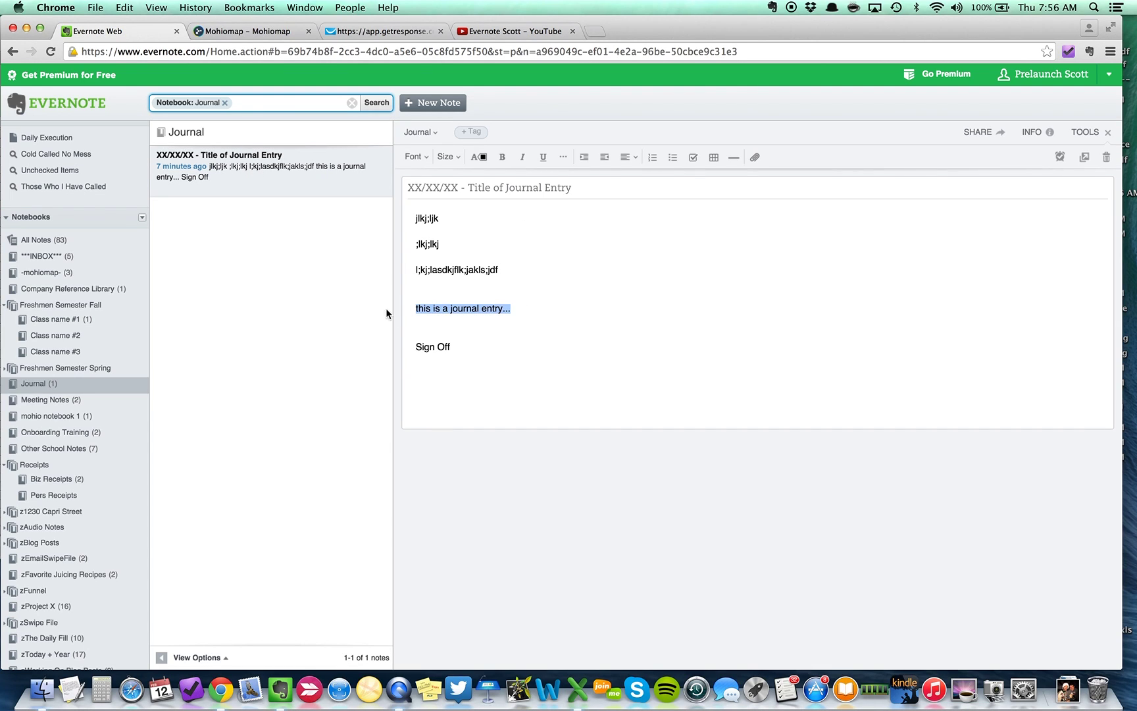